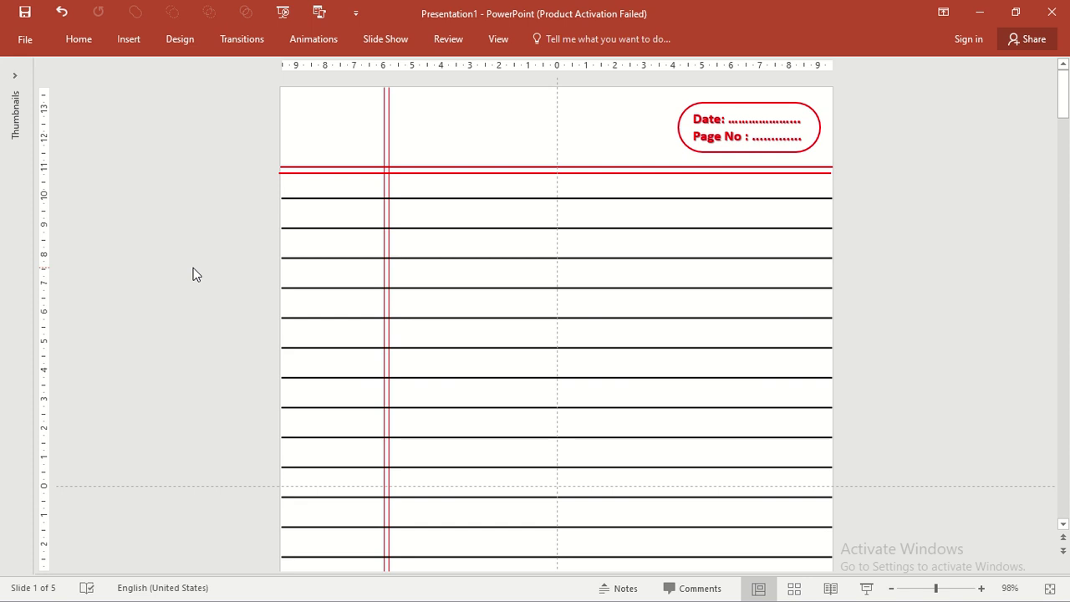
Play the finished ruled notebook slide as a full-screen slide show, then exit back to editing.
key("F5")
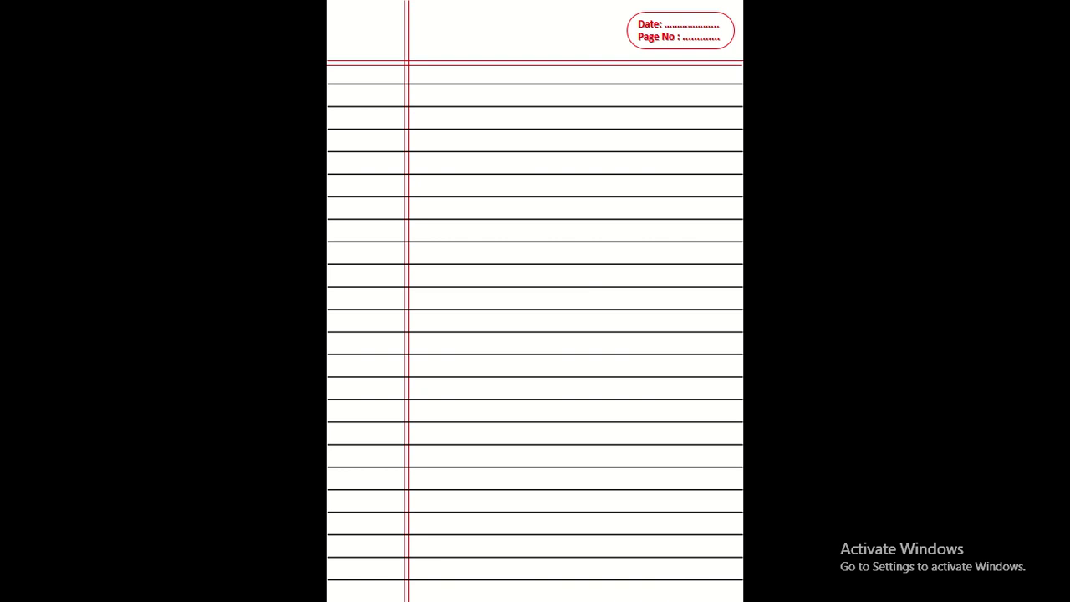
key("Escape")
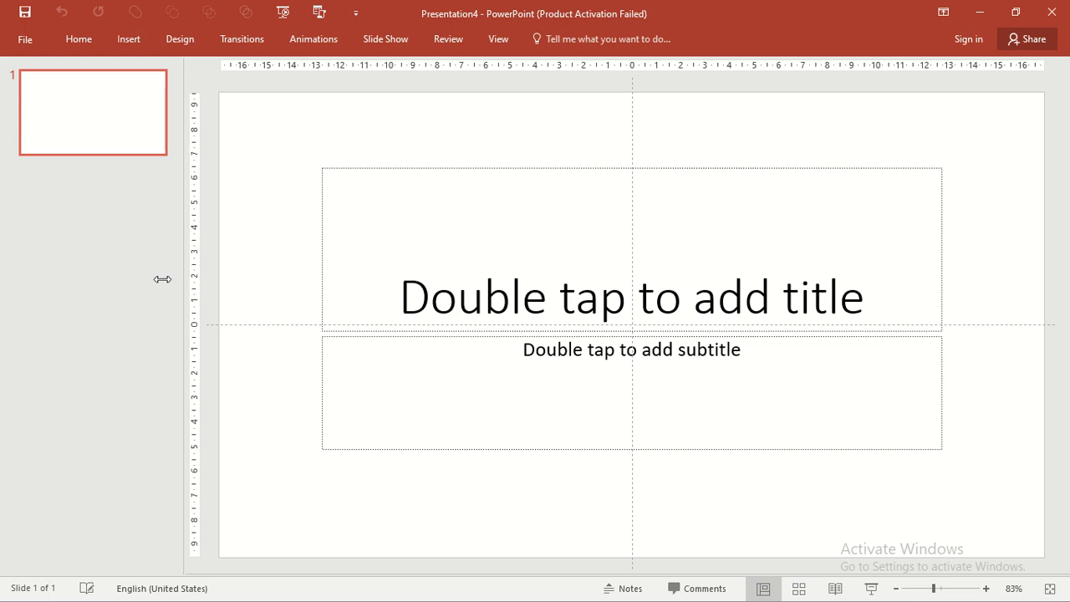
Set the slide to A4 Paper (210x297 mm) portrait, maximizing content, and delete both placeholders.
left_click_drag(181, 274, 2, 298)
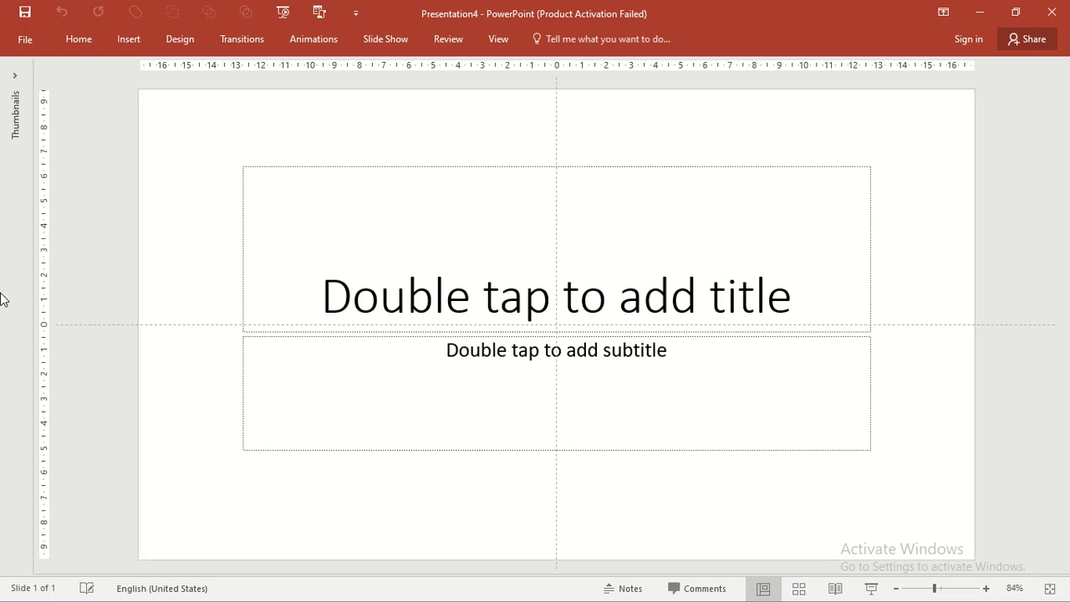
left_click(174, 41)
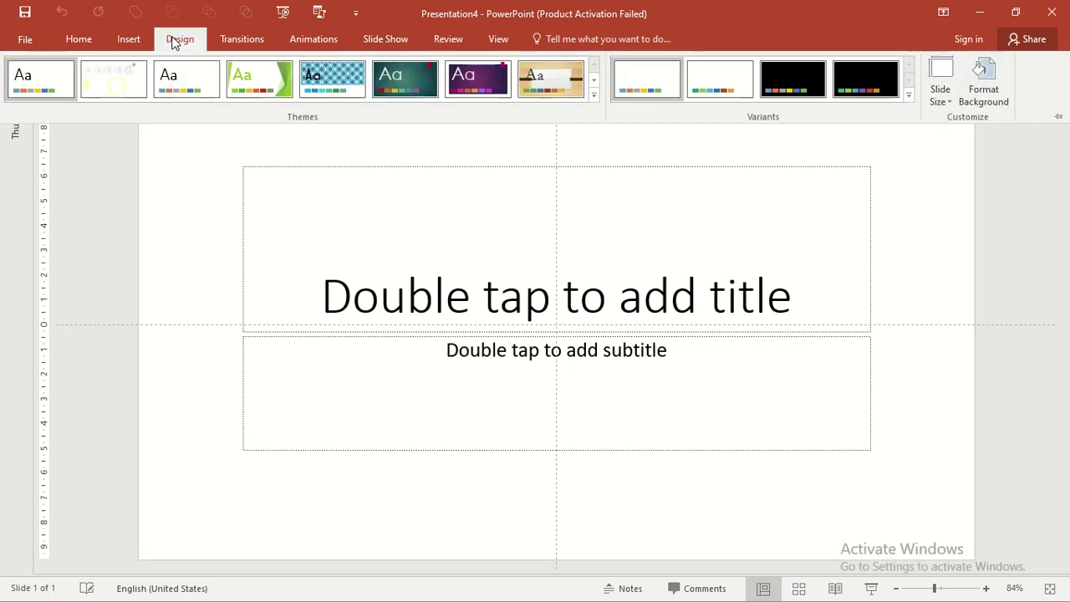
left_click(936, 104)
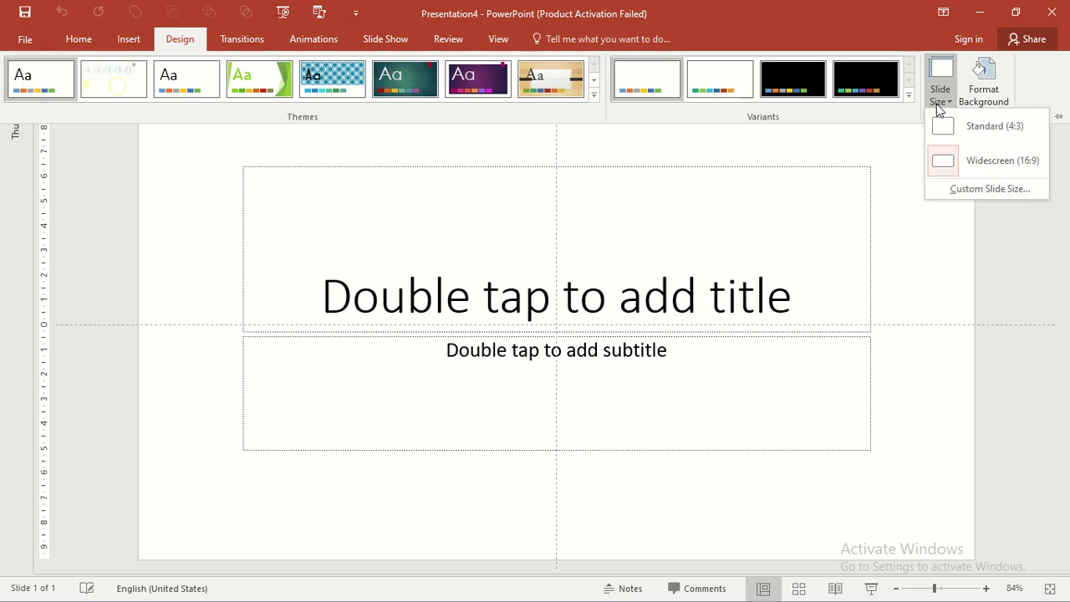
left_click(942, 187)
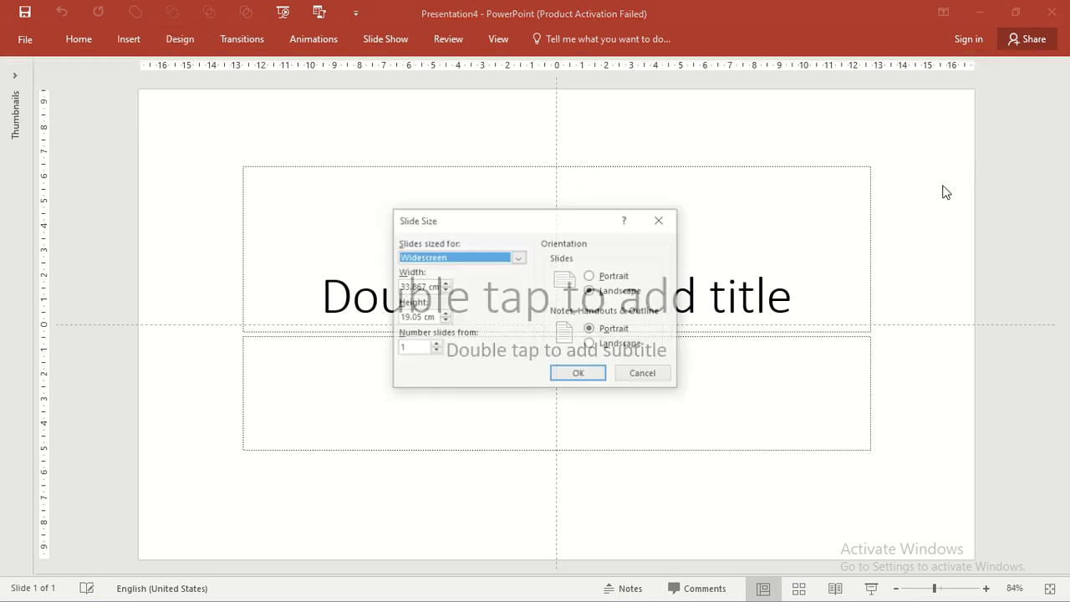
left_click(590, 277)
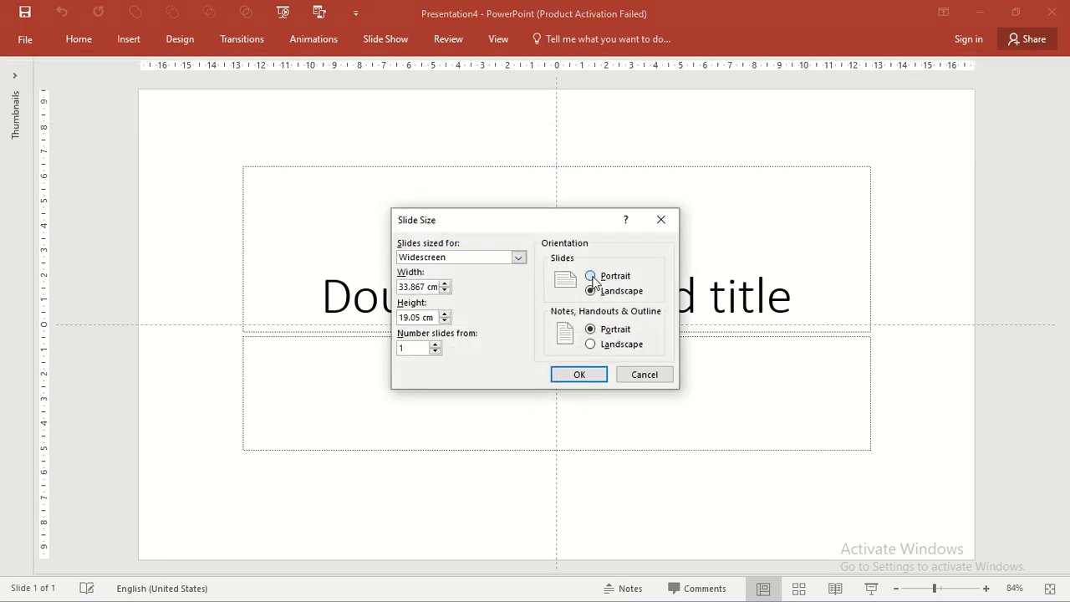
left_click(518, 257)
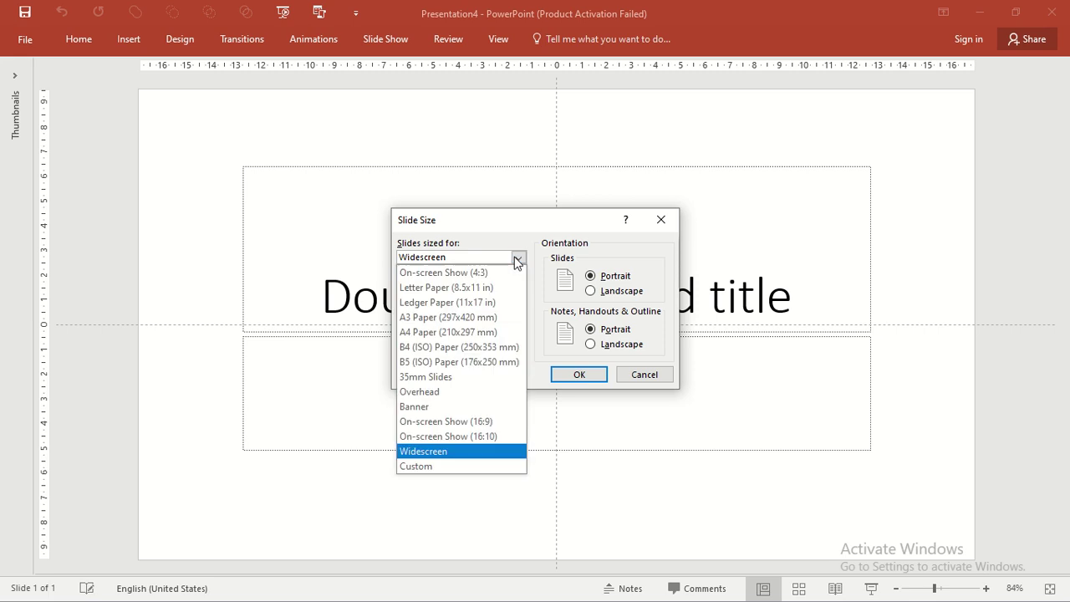
left_click(439, 330)
left_click(558, 375)
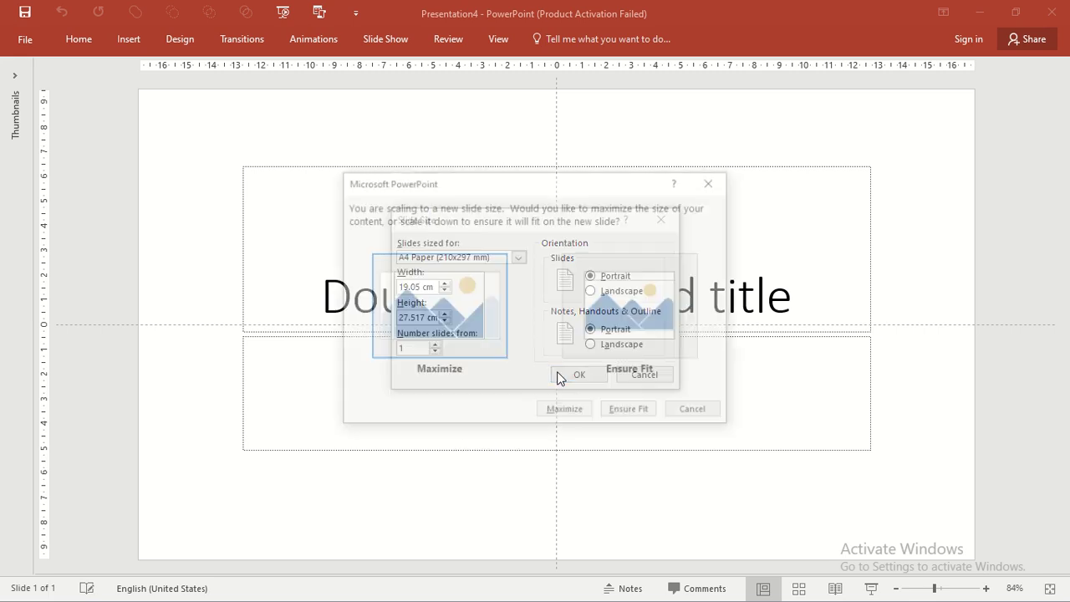
left_click(564, 413)
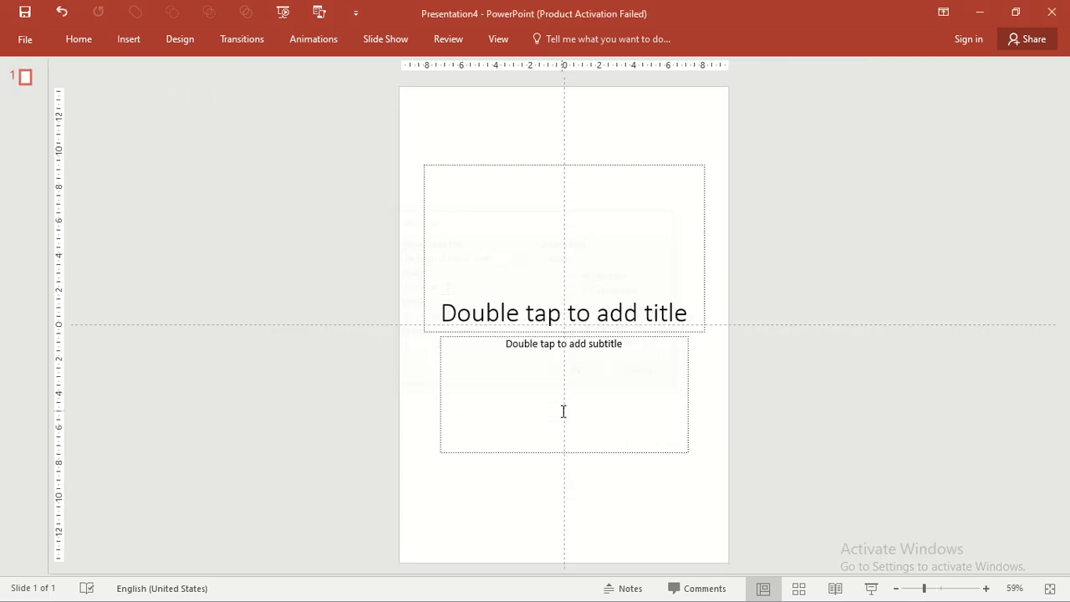
key("ctrl+a")
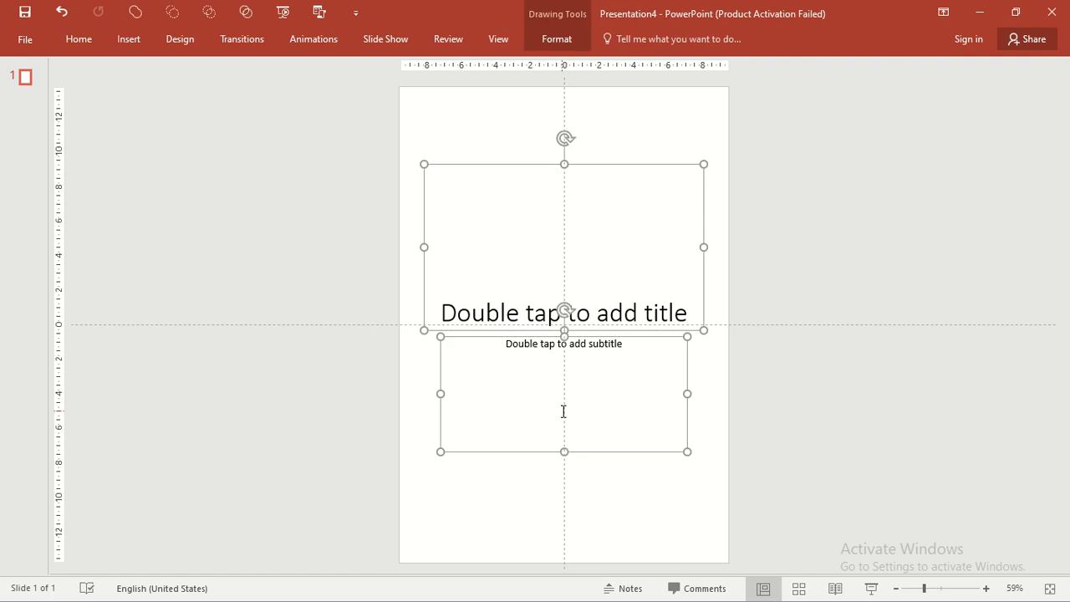
key("Delete")
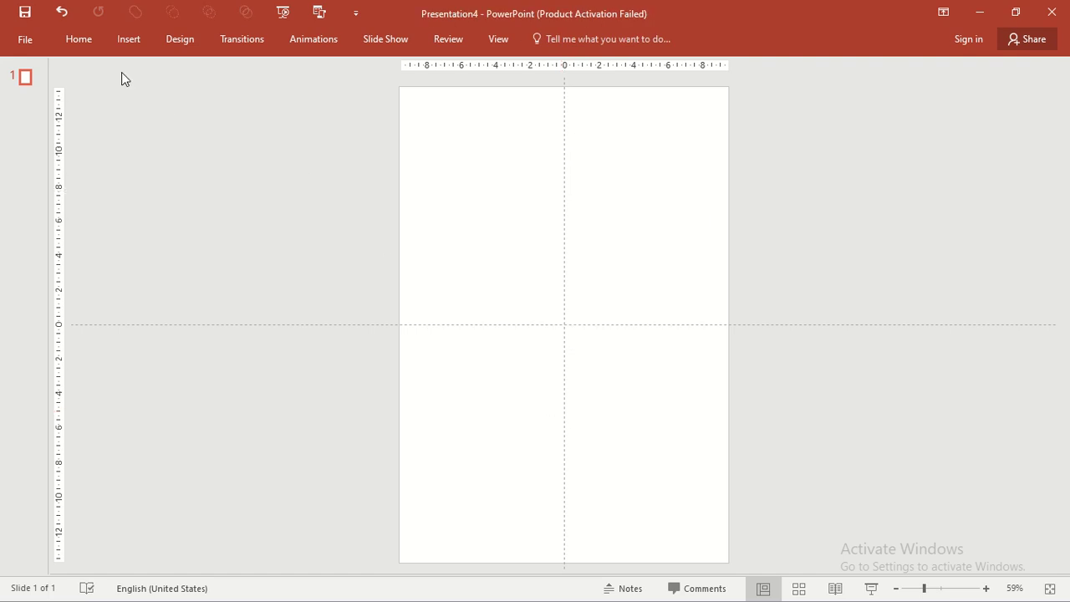
Insert a table of one column and eight rows.
left_click(127, 48)
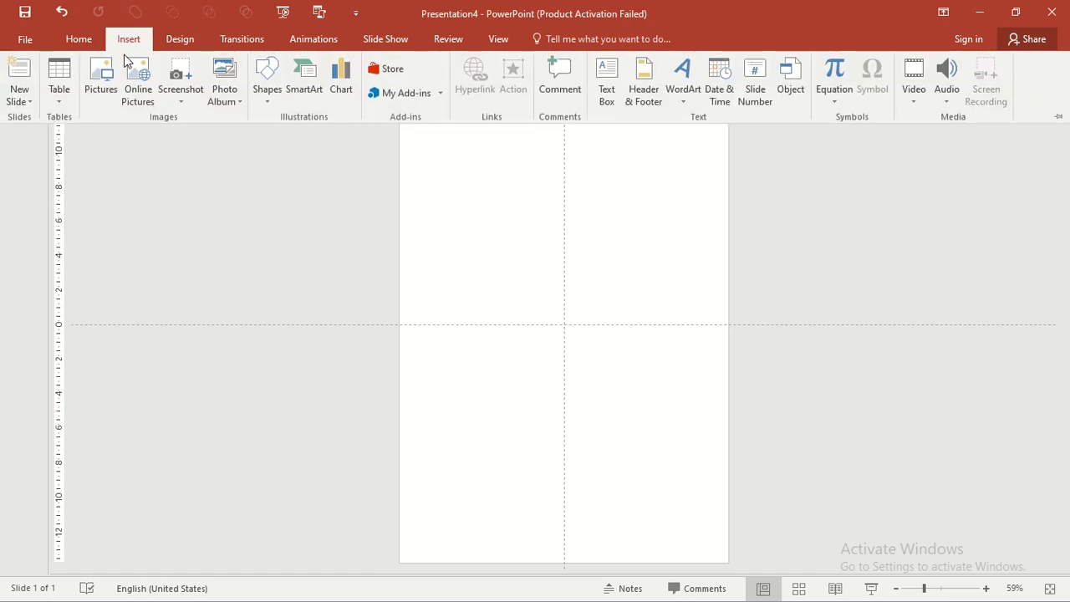
left_click(51, 102)
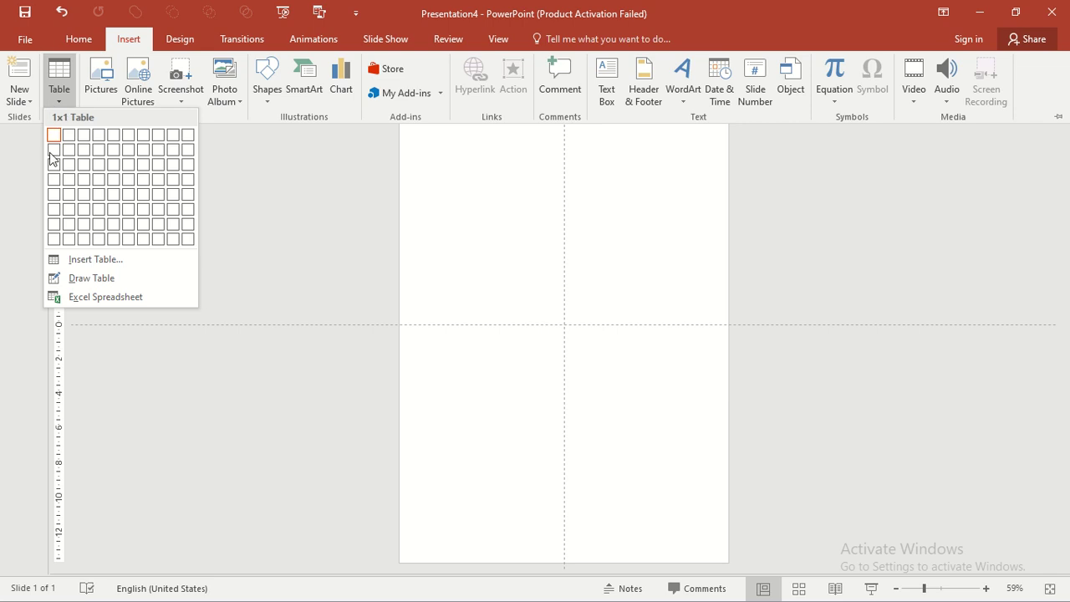
left_click(53, 240)
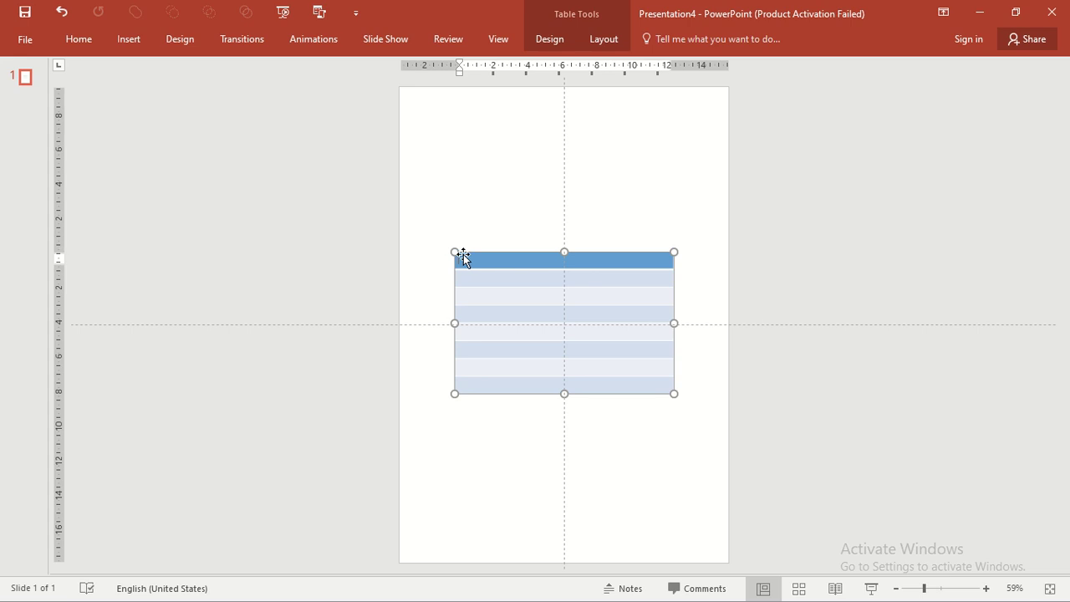
Give the table the plain unshaded style with inside borders only, then collapse the ribbon.
left_click(564, 40)
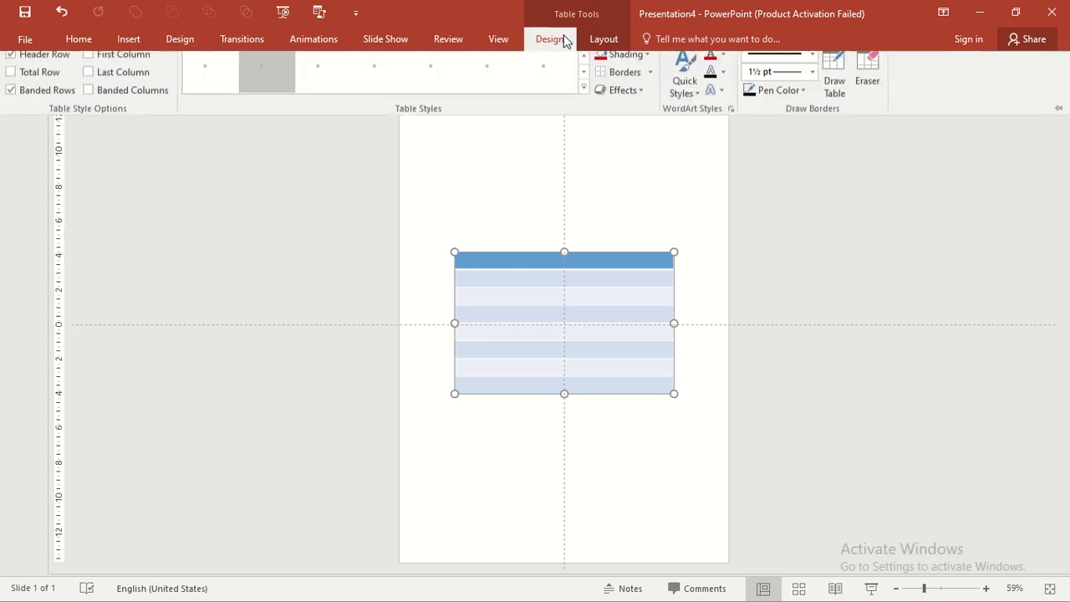
left_click(585, 98)
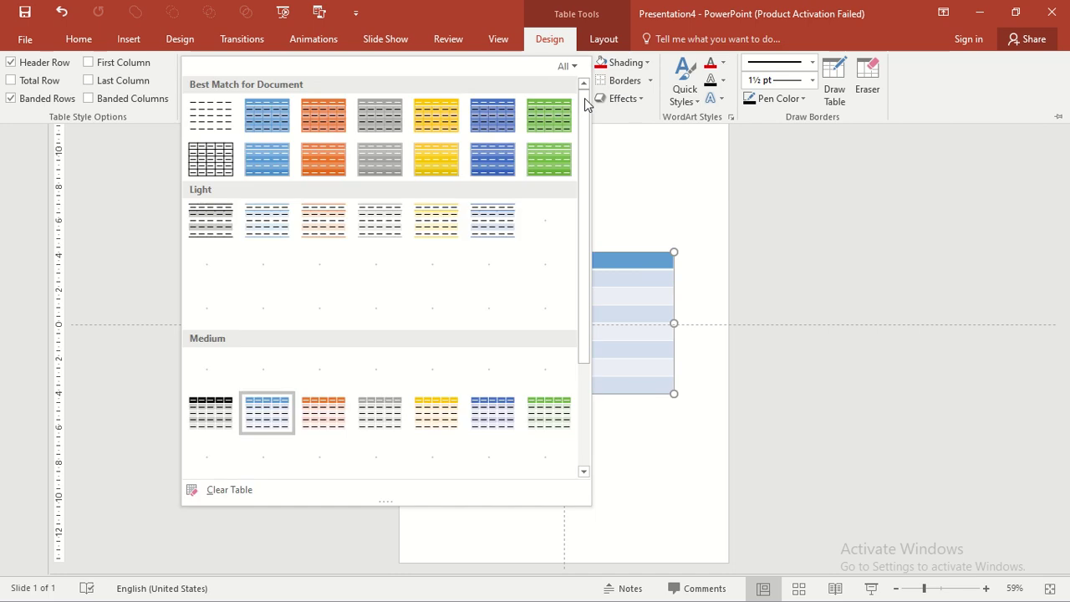
left_click(220, 119)
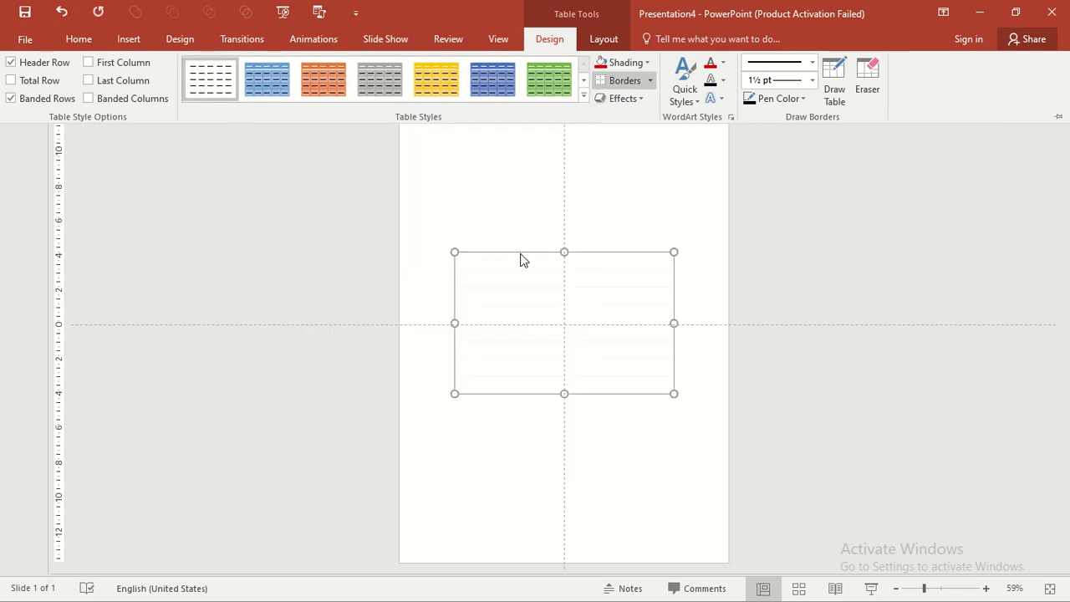
left_click(649, 80)
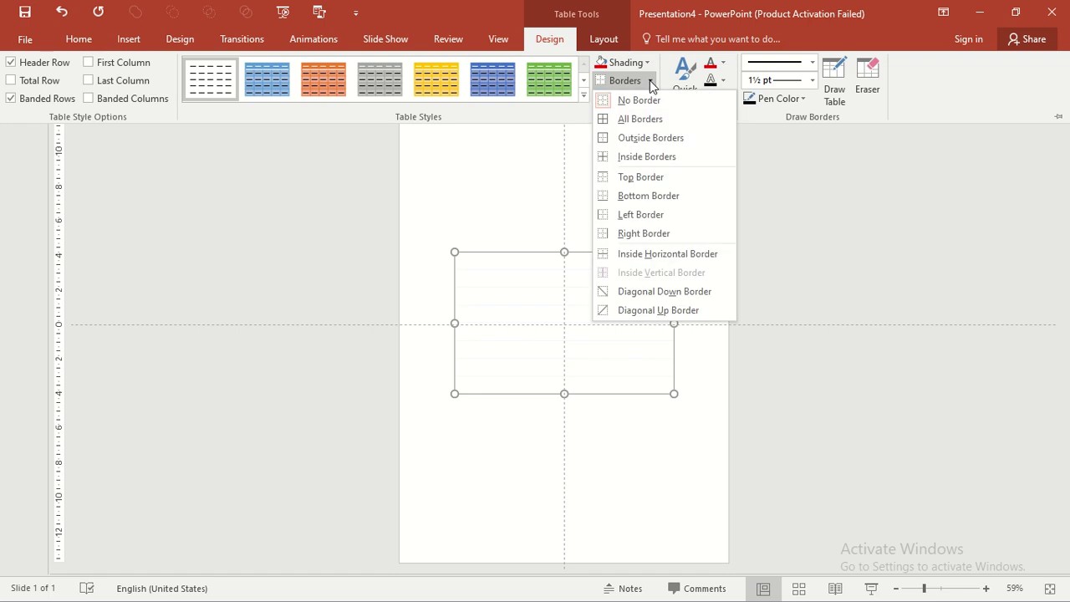
left_click(642, 161)
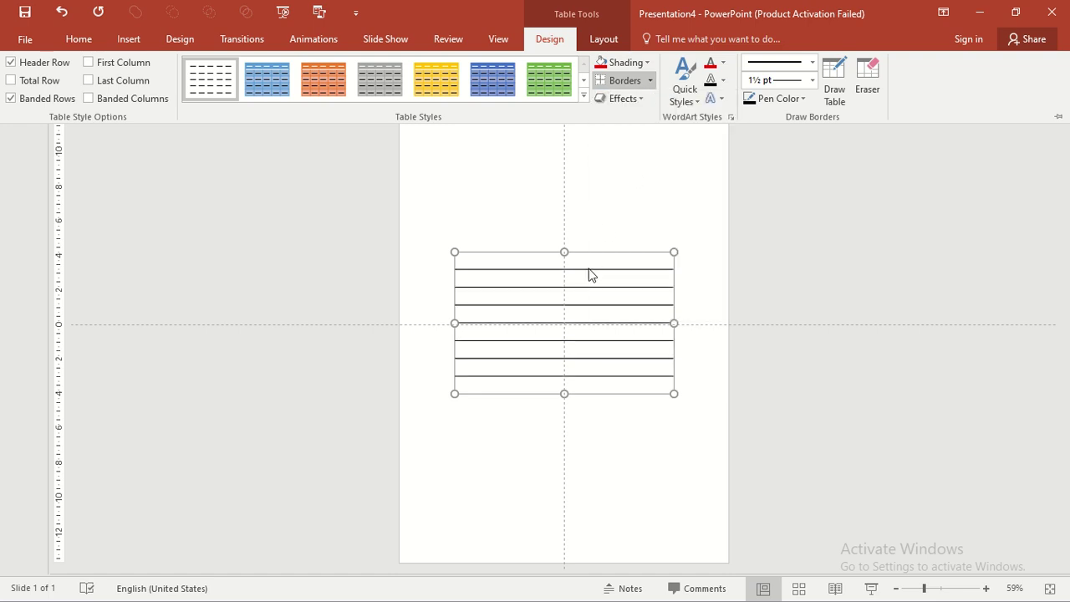
key("ctrl+F1")
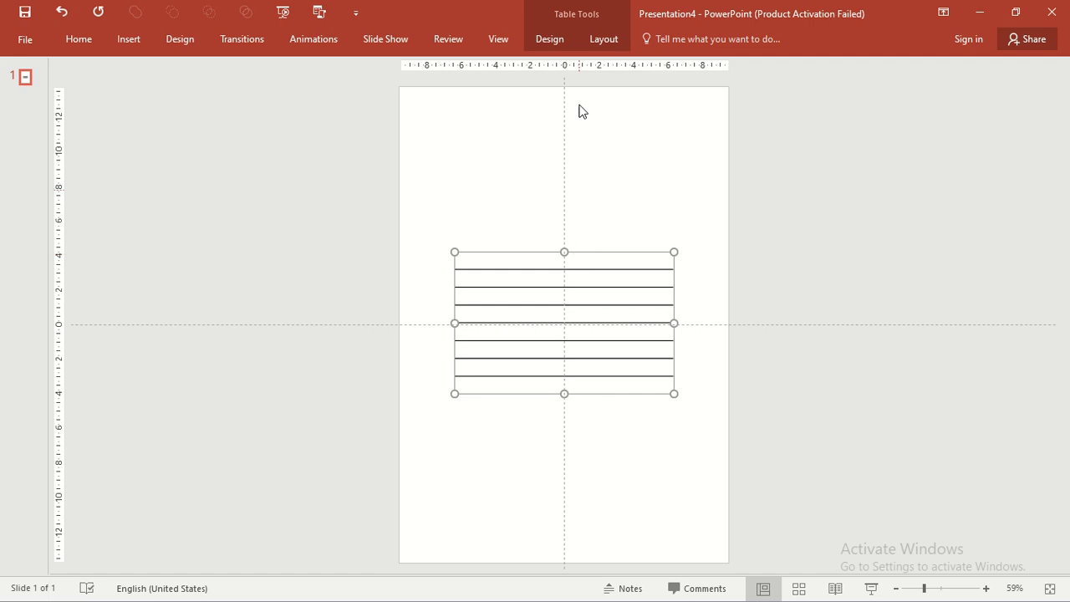
Set the table width to 19 cm and move it up to span the top of the page.
left_click(598, 42)
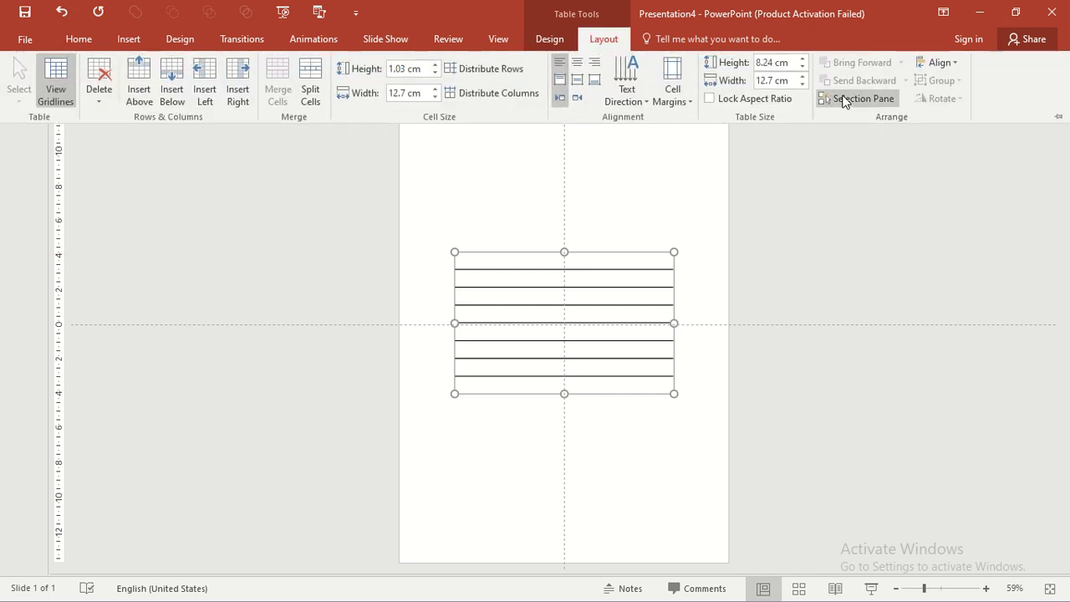
left_click(774, 81)
key("BackSpace")
type("1")
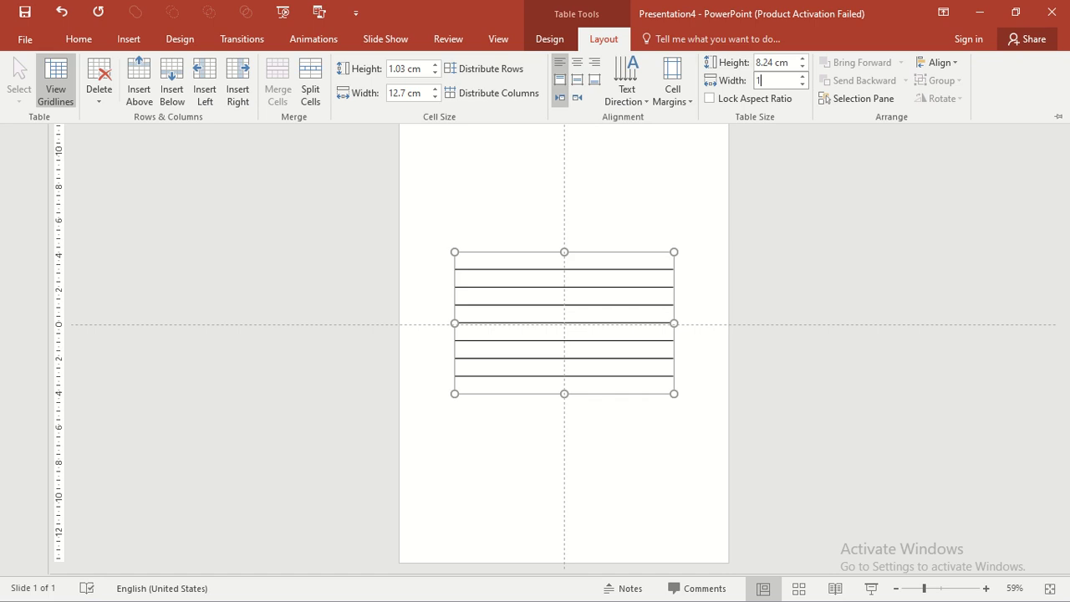
type("9")
key("Return")
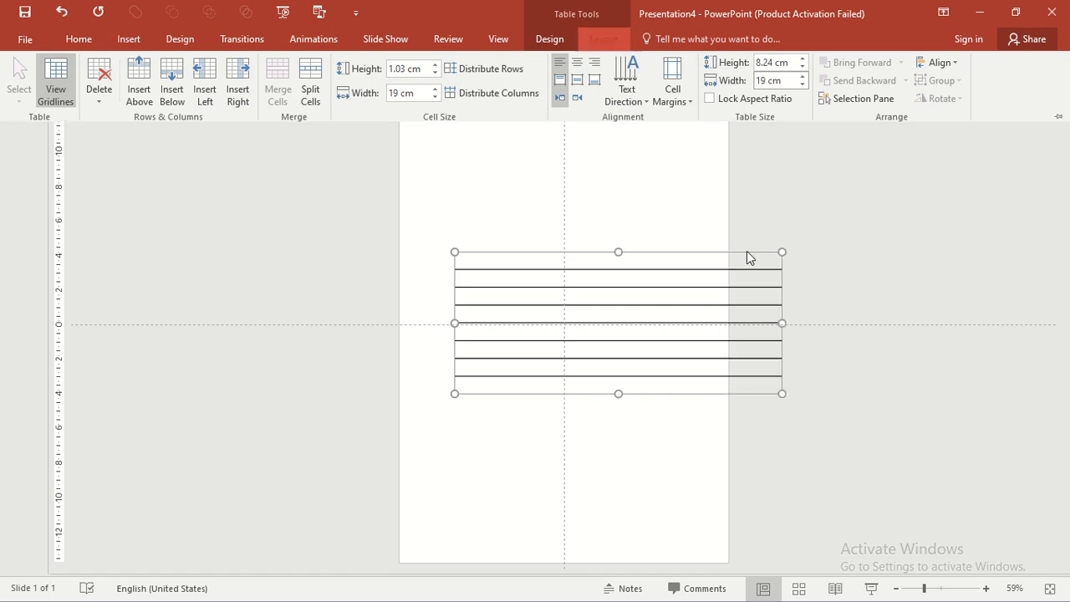
key("ctrl+F1")
left_click_drag(737, 252, 685, 133)
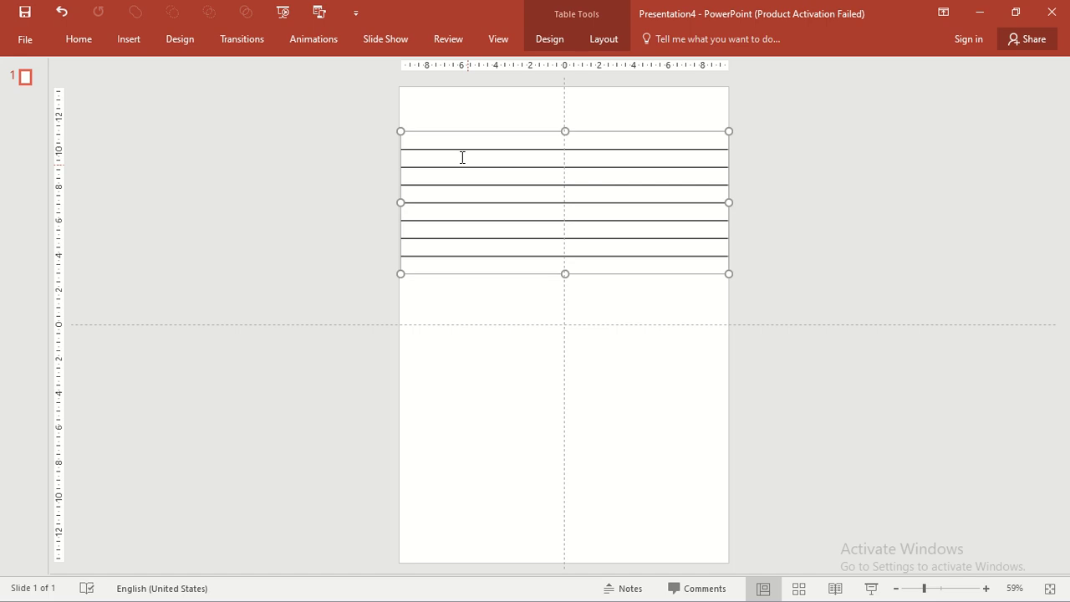
Change the table height from 8.24 cm to 9 cm.
left_click(442, 139)
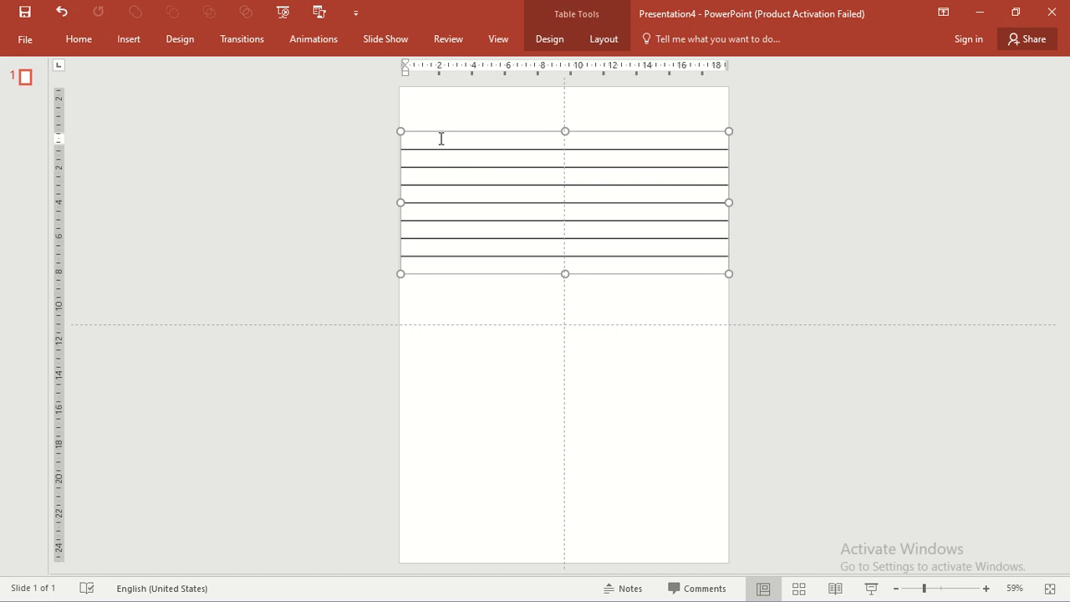
left_click(600, 41)
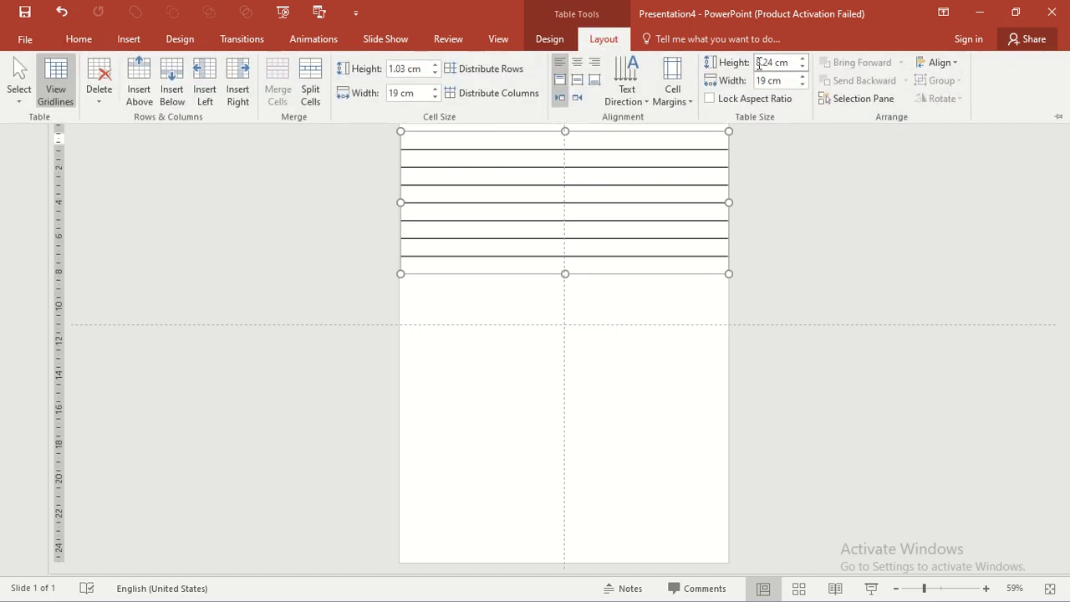
left_click(772, 64)
key("BackSpace")
key("Return")
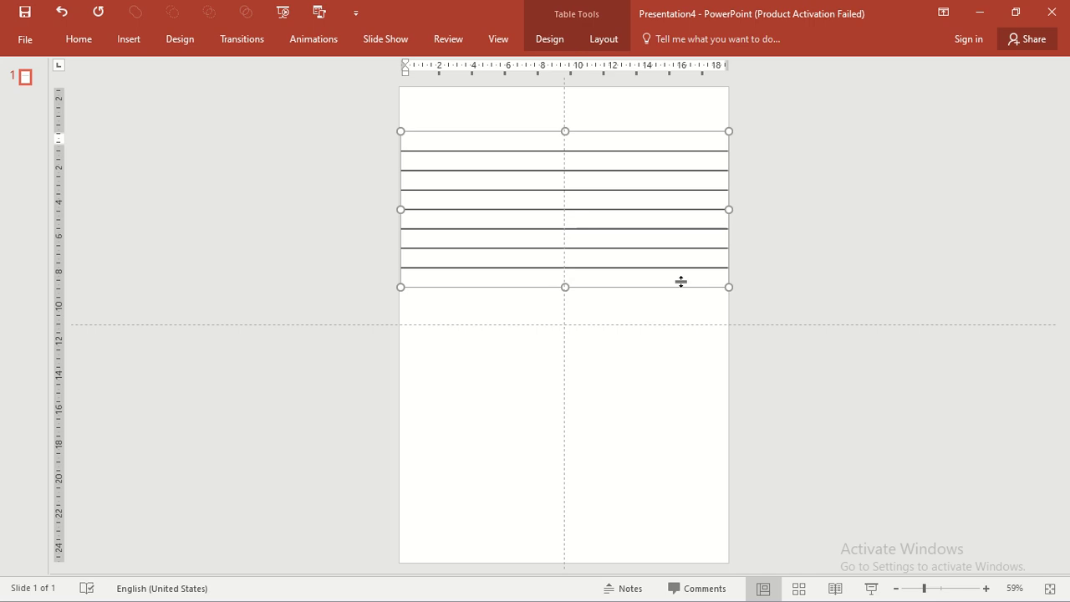
Add rows from the last cell until the ruled lines reach the slide bottom, then reselect the table.
left_click(684, 280)
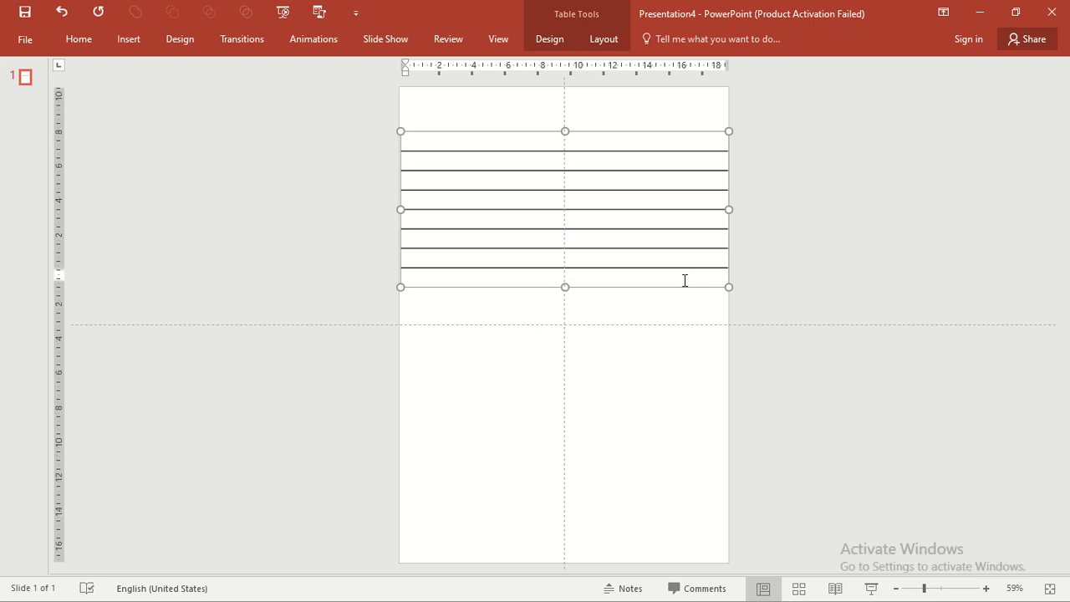
key("Tab")
key("Tab")
key("Tab")
key("Tab")
key("Tab")
key("Tab")
key("Tab")
key("Tab")
key("Tab")
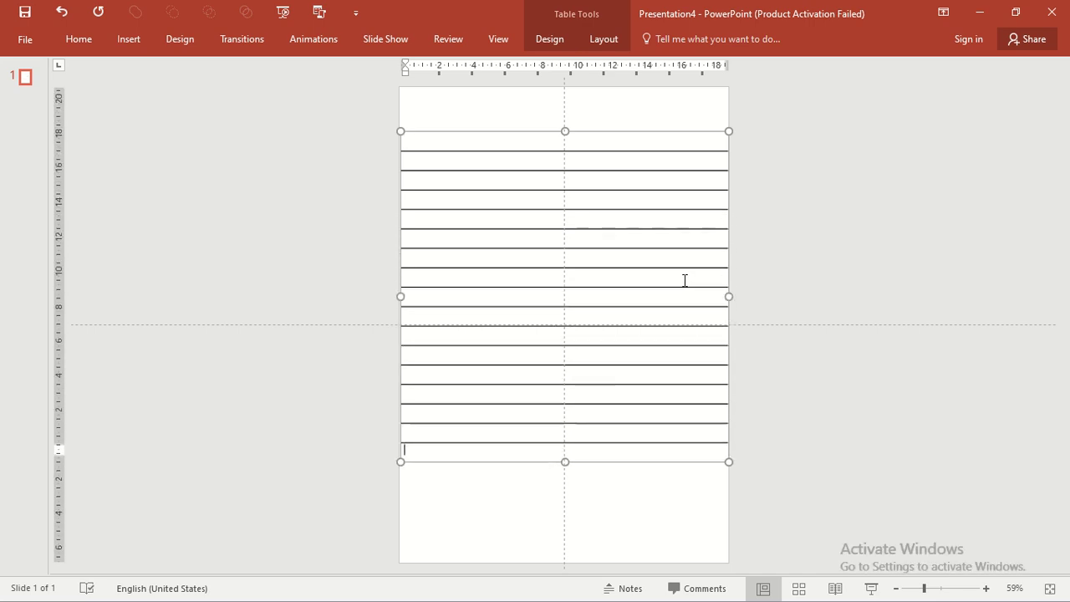
key("Tab")
key("Tab")
key("Tab")
key("Tab")
key("Tab")
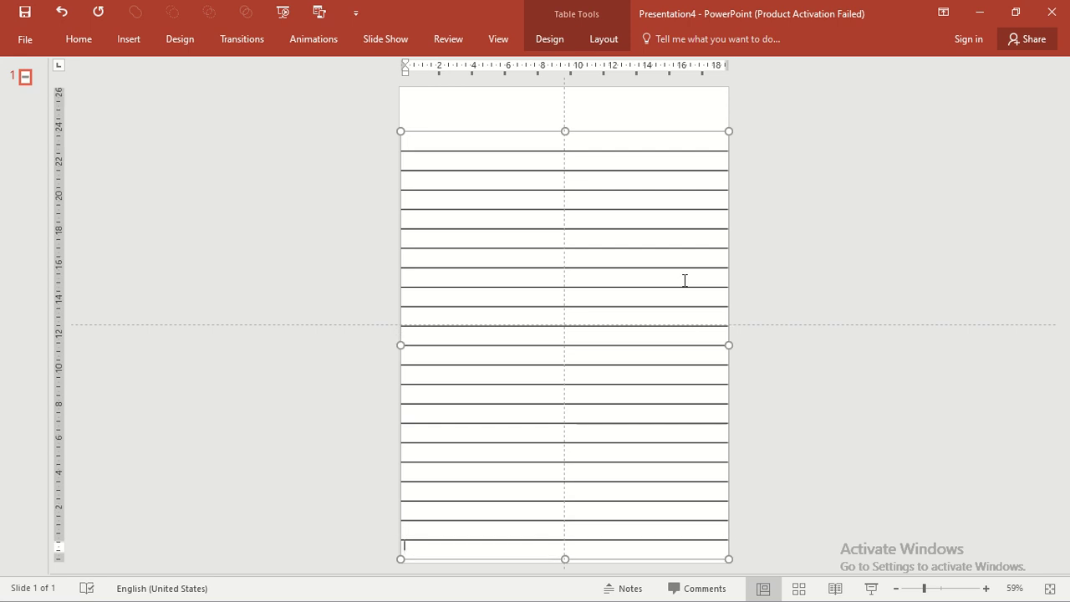
left_click(819, 398)
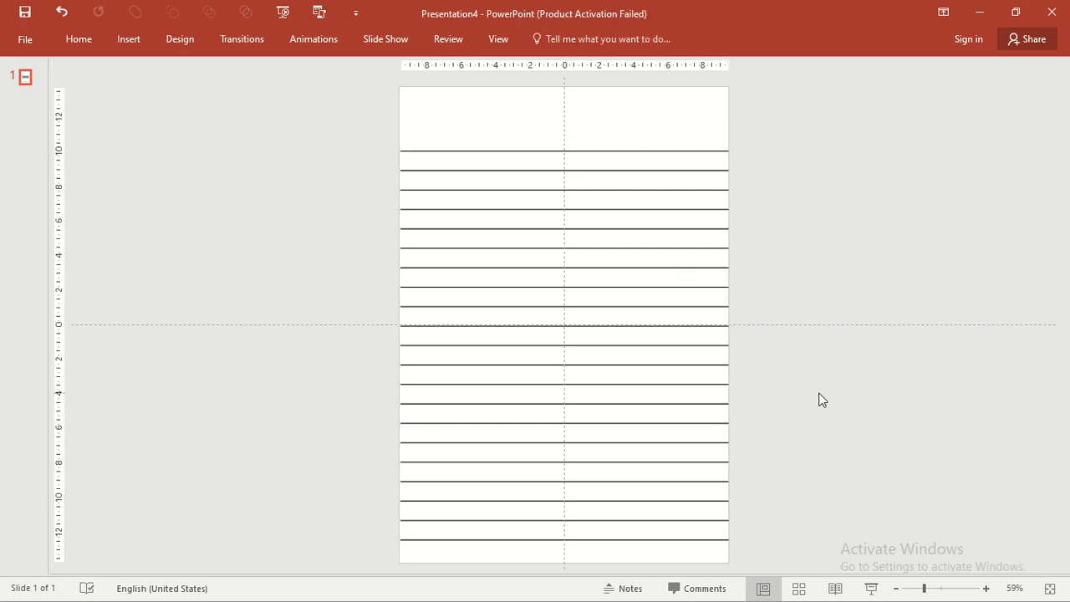
left_click(520, 152)
Nudge the table's top edge, then zoom out to about 42% so the whole A4 page shows.
left_click_drag(520, 153, 521, 153)
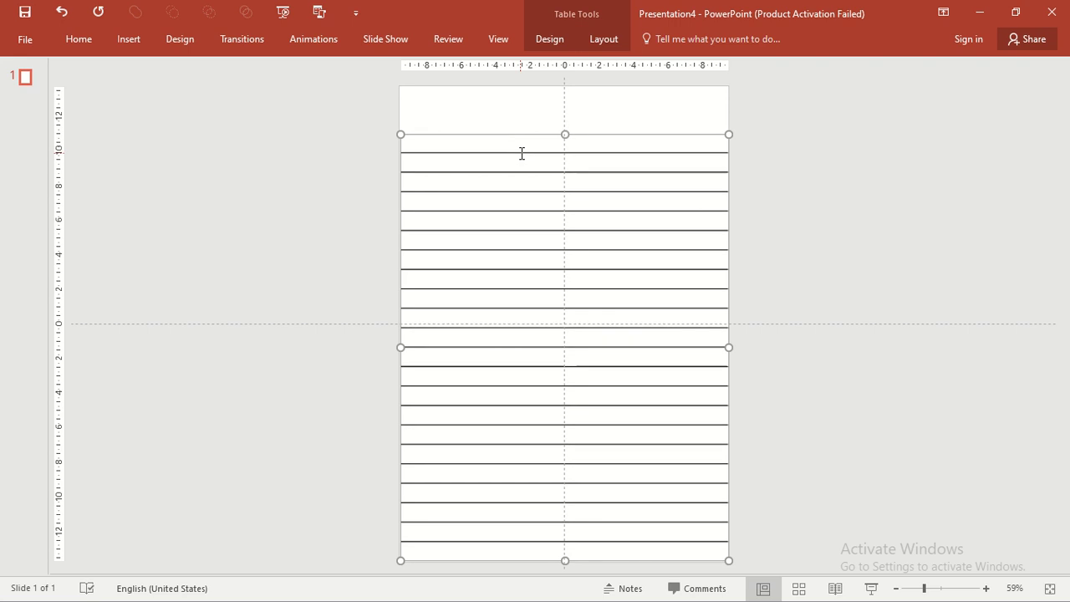
left_click(747, 206)
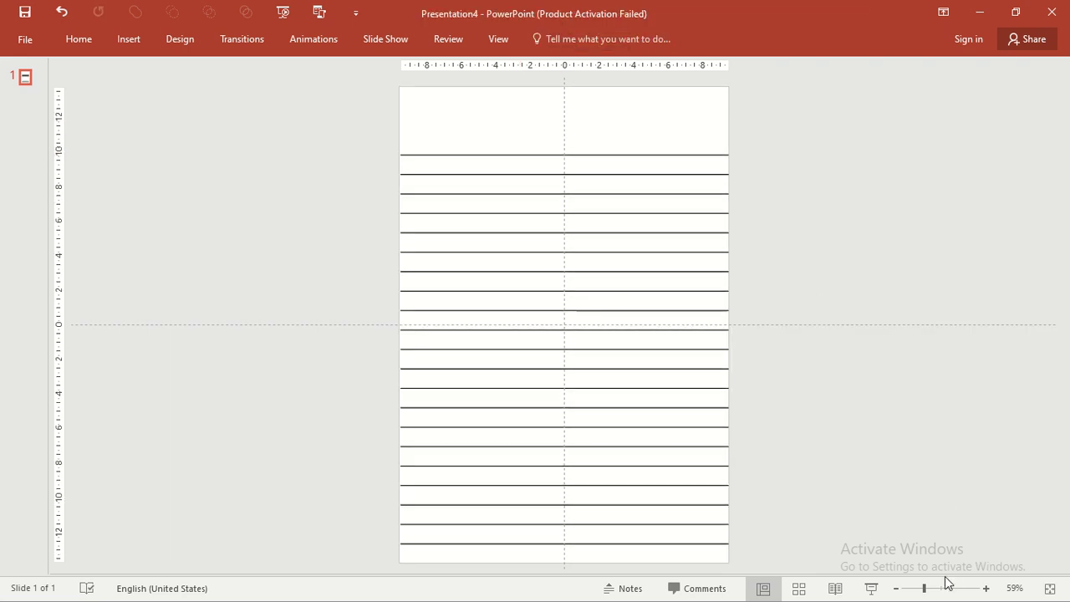
left_click_drag(925, 590, 927, 590)
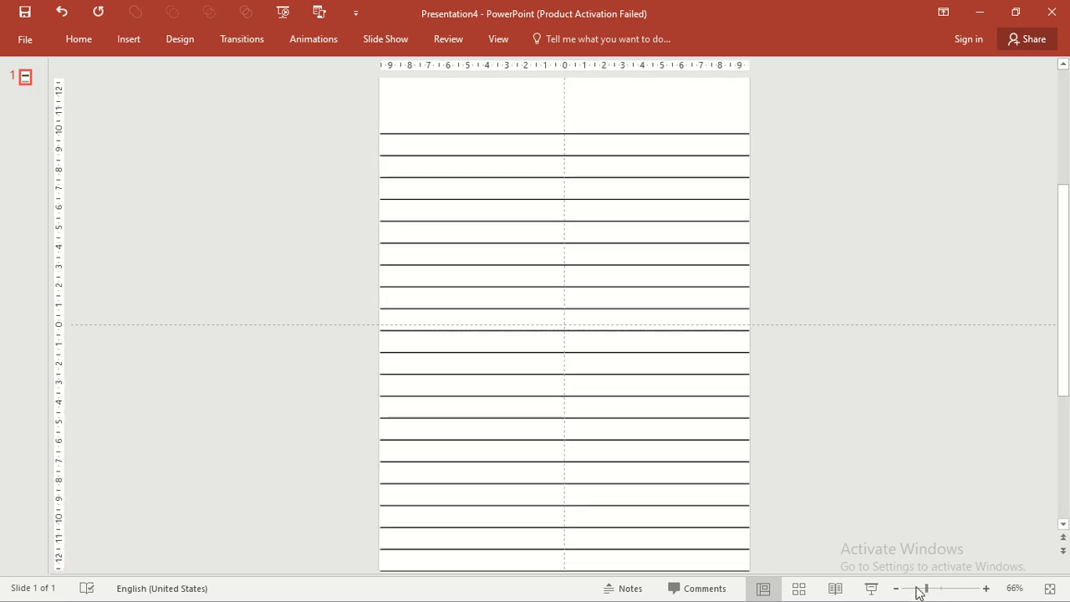
left_click_drag(919, 592, 911, 591)
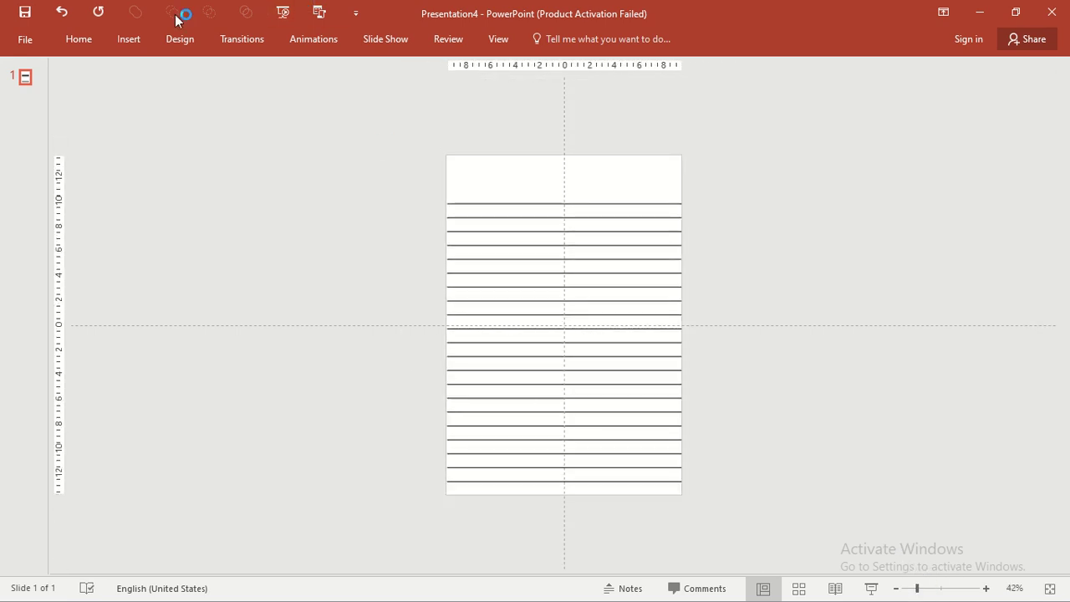
left_click(132, 40)
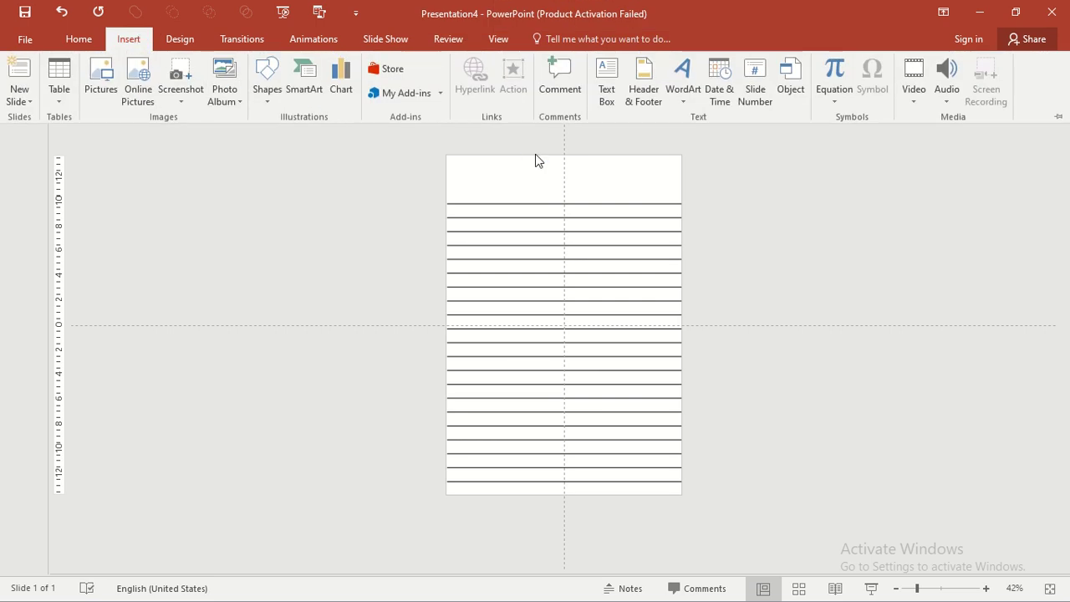
Draw a straight horizontal line across the slide just above the ruled lines.
left_click(276, 107)
left_click(277, 135)
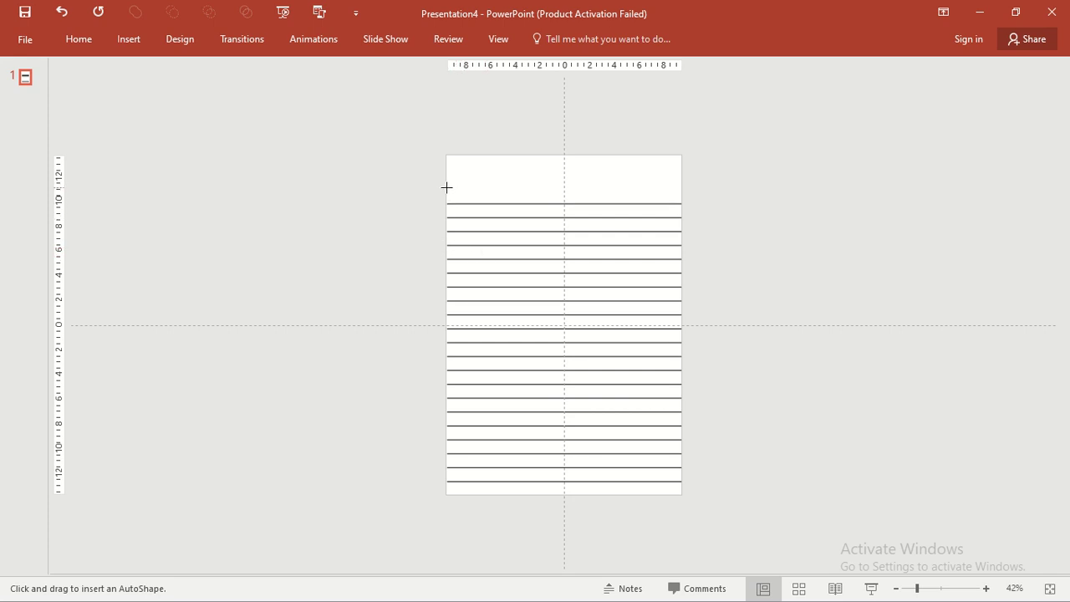
left_click_drag(446, 188, 681, 201)
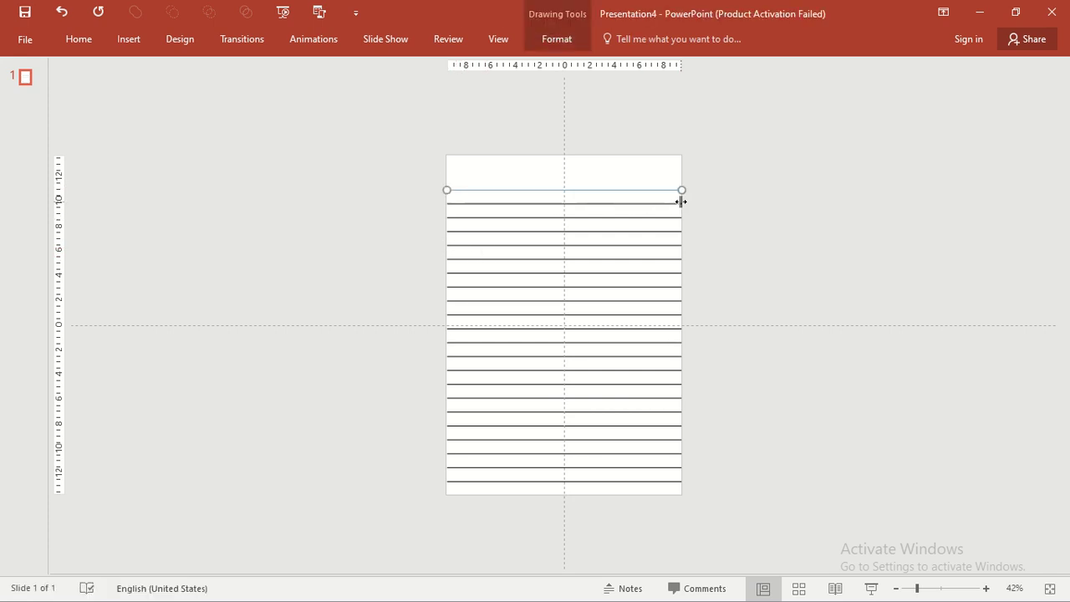
Make the new line red with a 1½ pt weight.
left_click(574, 37)
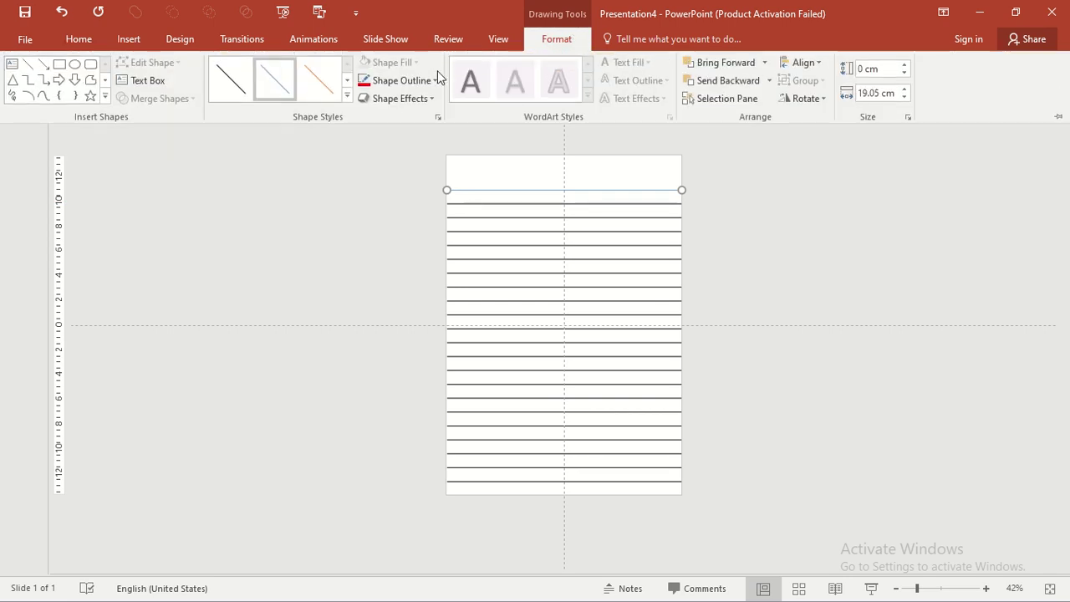
left_click(433, 83)
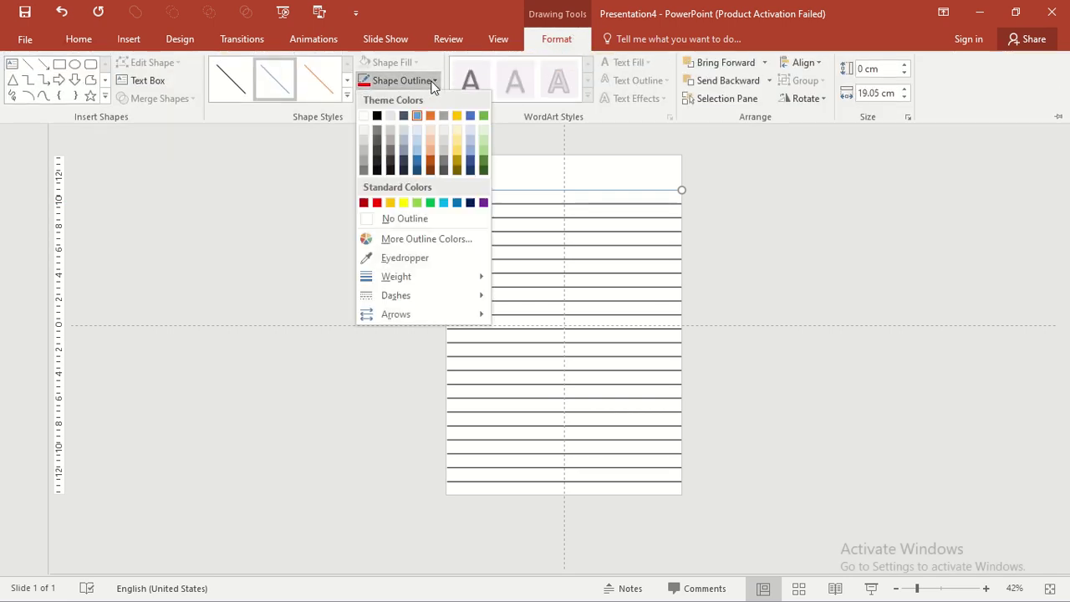
left_click(377, 203)
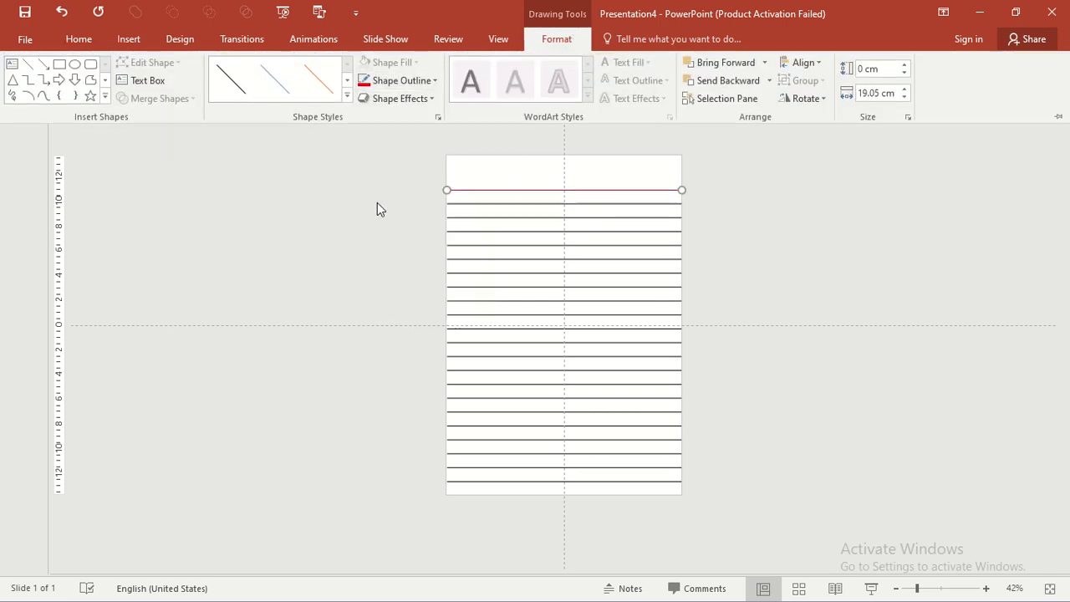
left_click(431, 81)
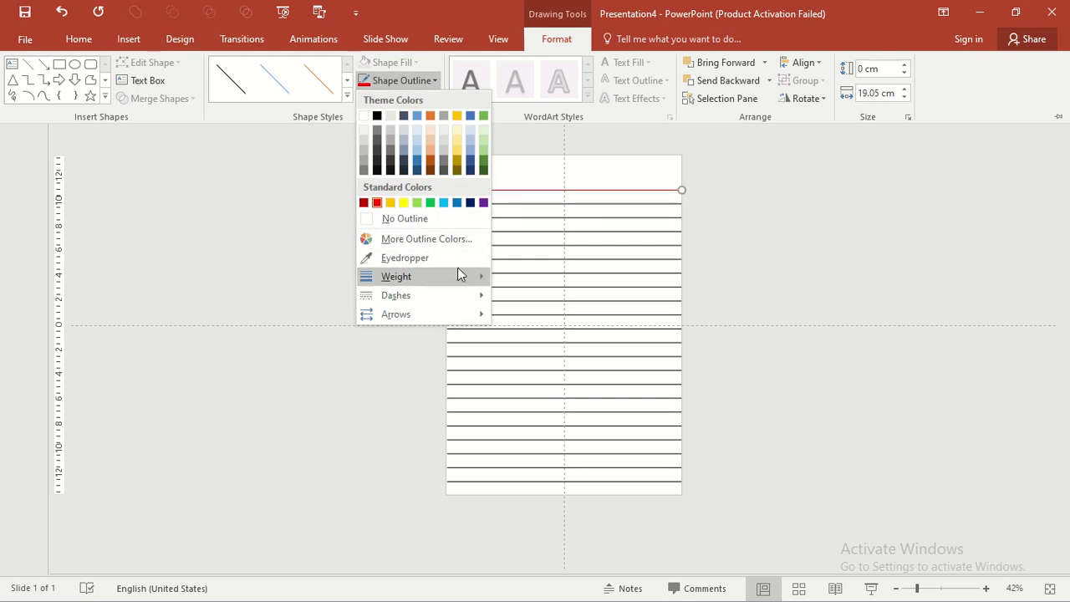
mouse_move(463, 276)
left_click(536, 345)
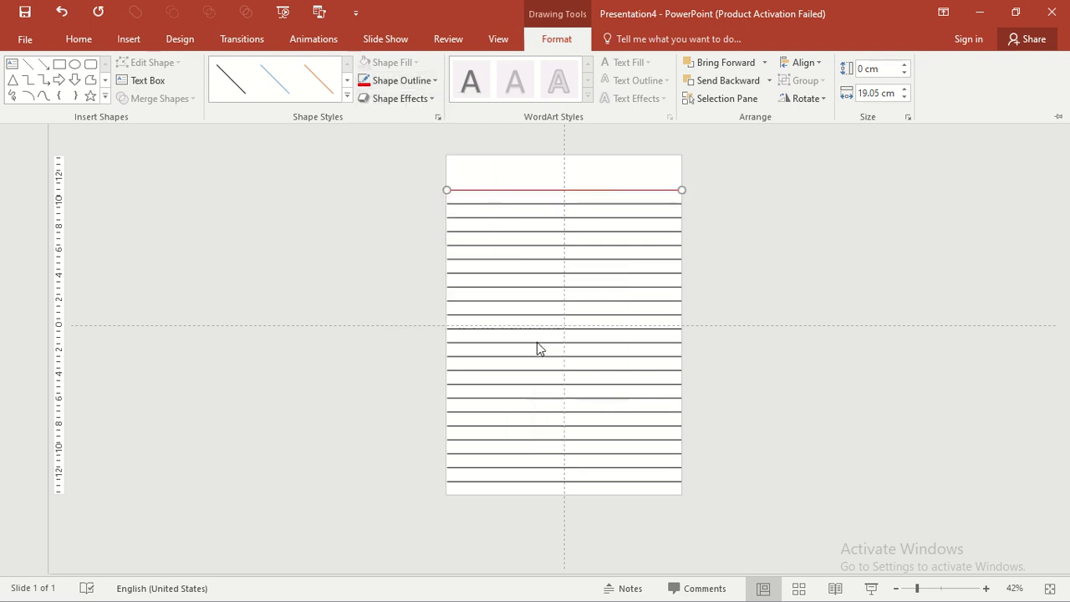
Duplicate the red top line and nudge it down into place, forming a double red top margin.
key("ctrl+d")
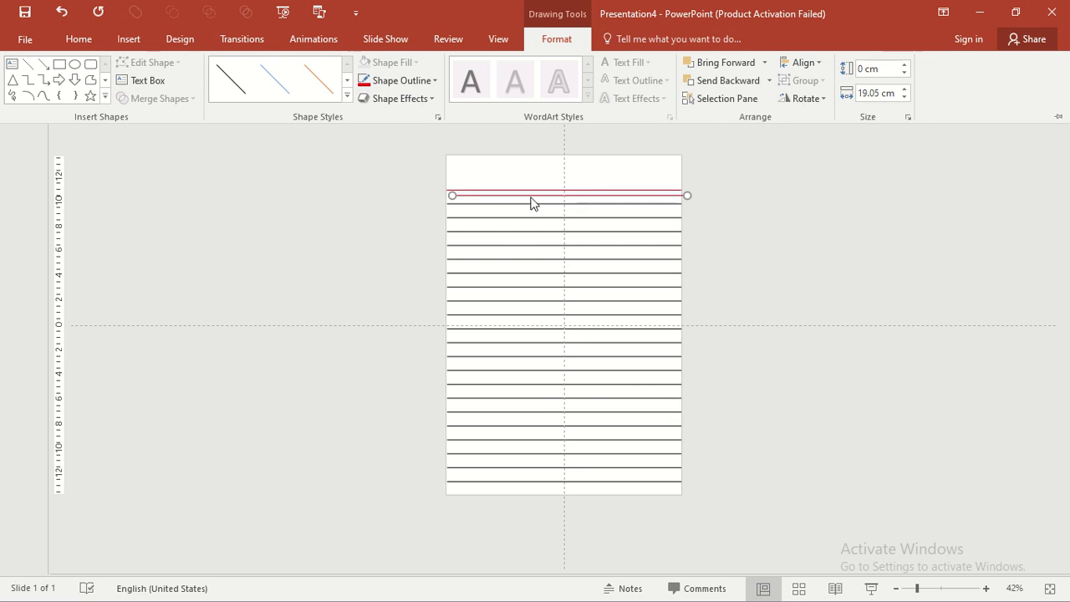
key("ctrl+F1")
key("Delete")
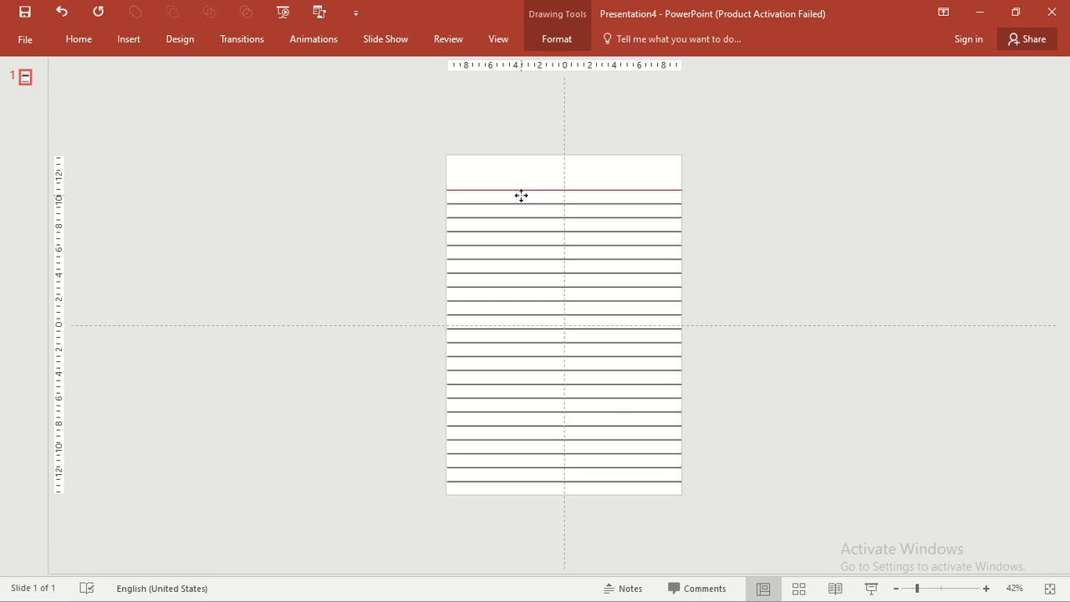
left_click(521, 195)
key("Down")
key("Down")
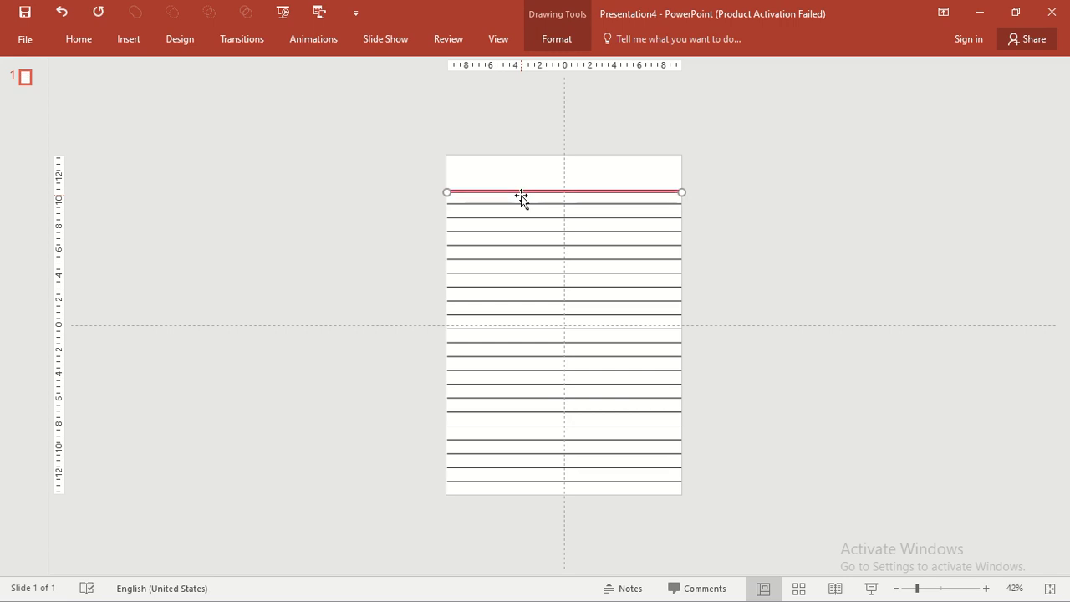
key("Down")
key("Down")
key("Left")
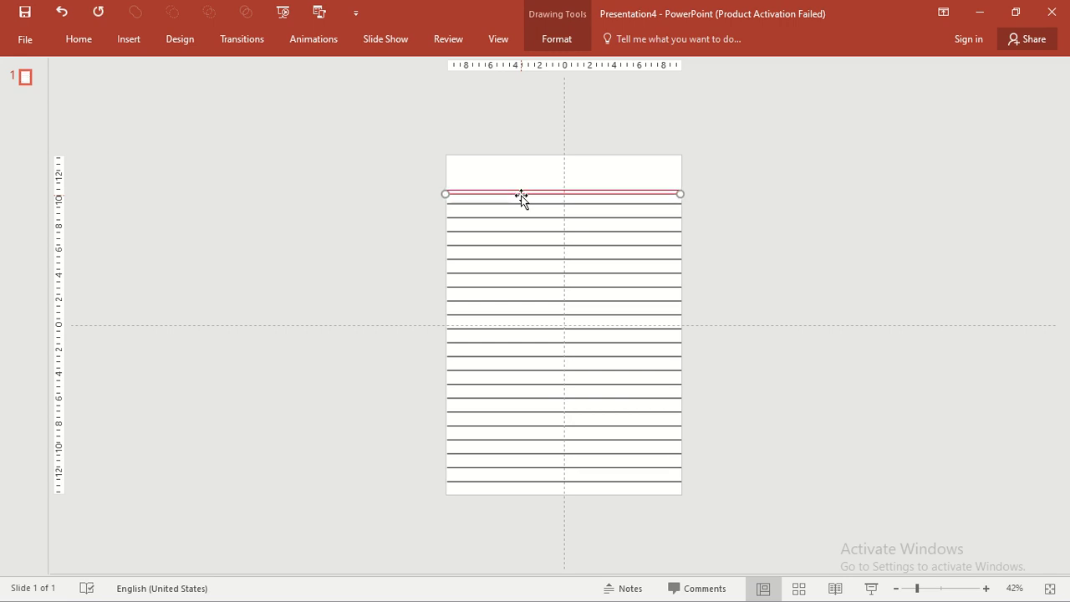
key("Right")
key("Right")
key("Right")
key("Right")
left_click(693, 185)
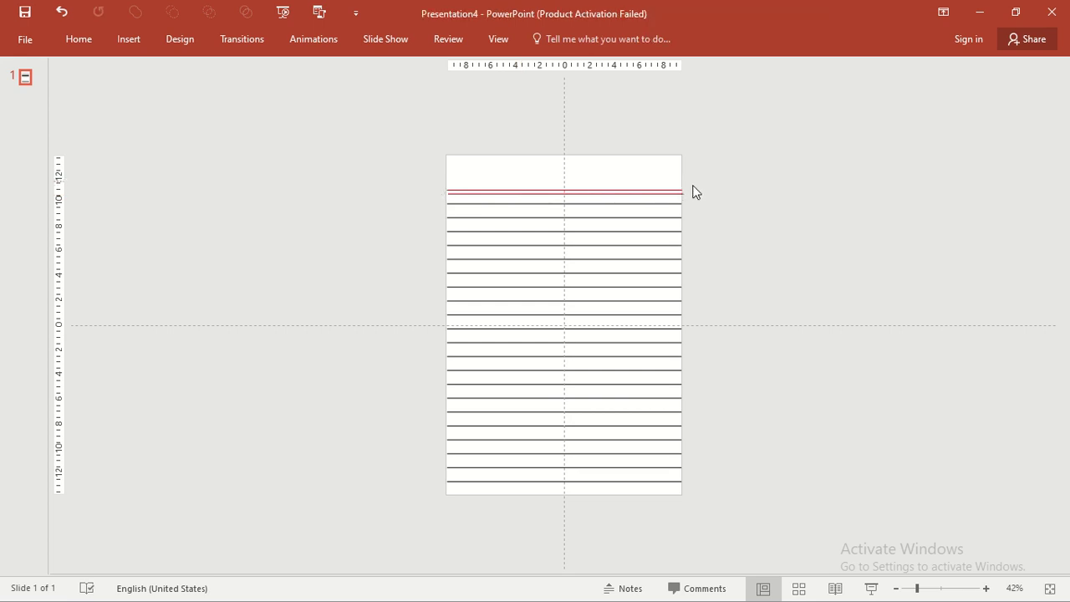
left_click(681, 194)
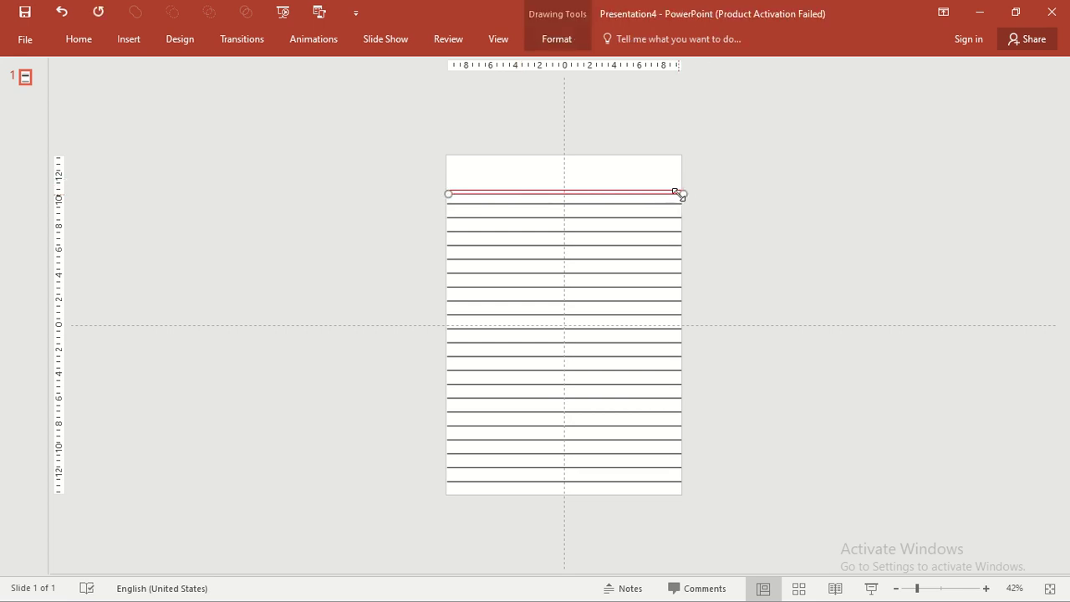
left_click(749, 198)
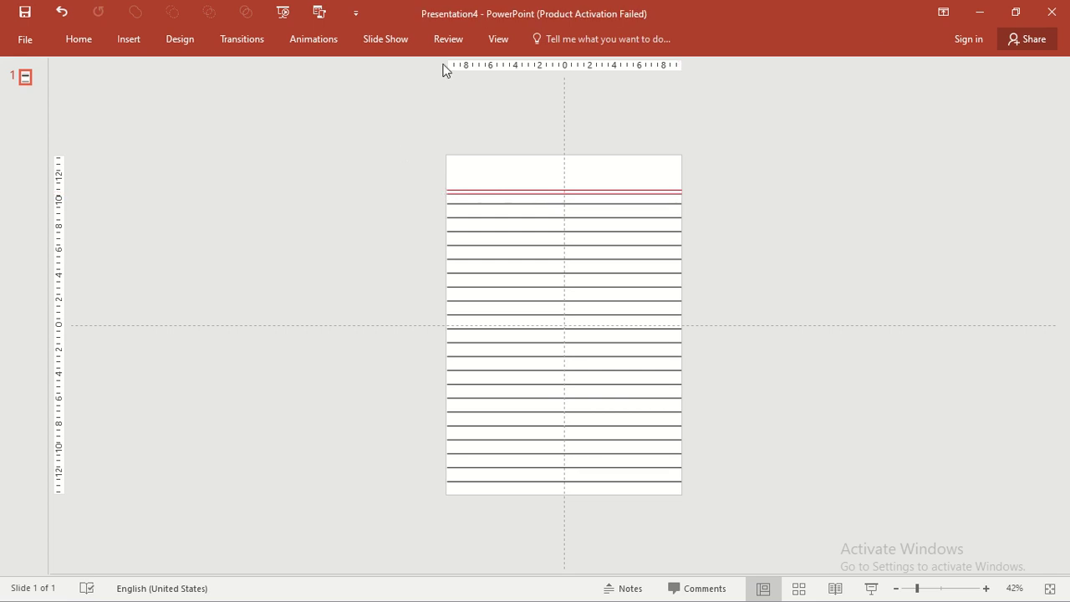
Draw a vertical line from the top to the bottom of the page near its left edge.
left_click(128, 37)
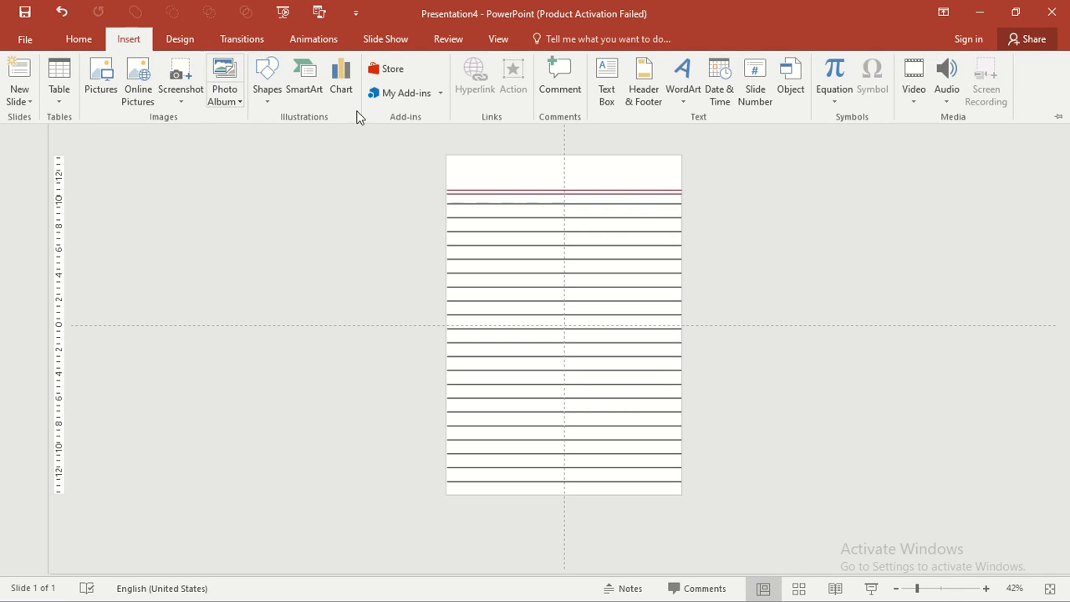
left_click(267, 79)
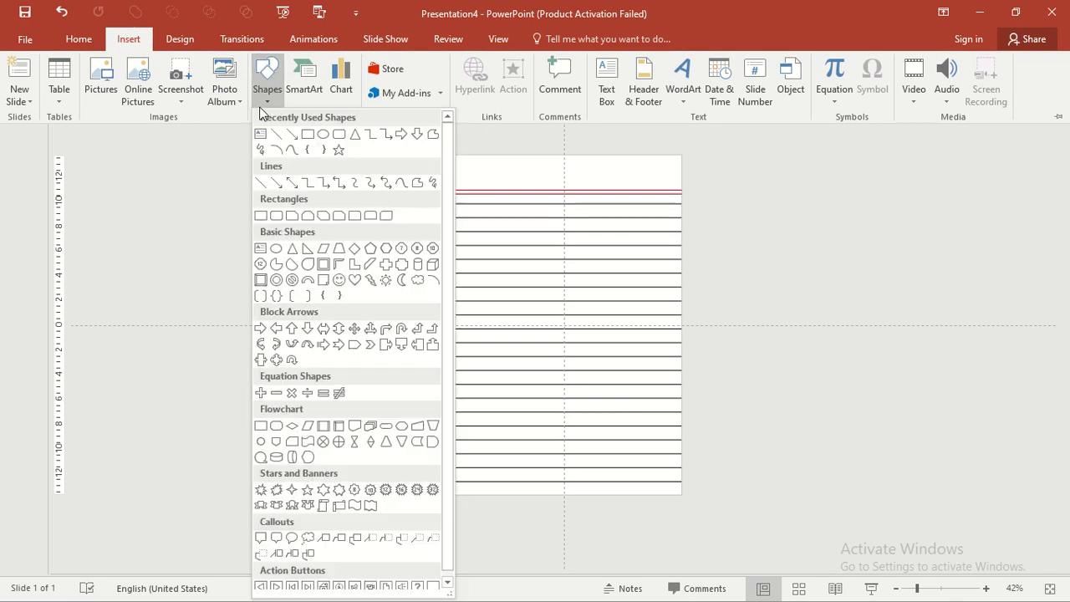
left_click(280, 134)
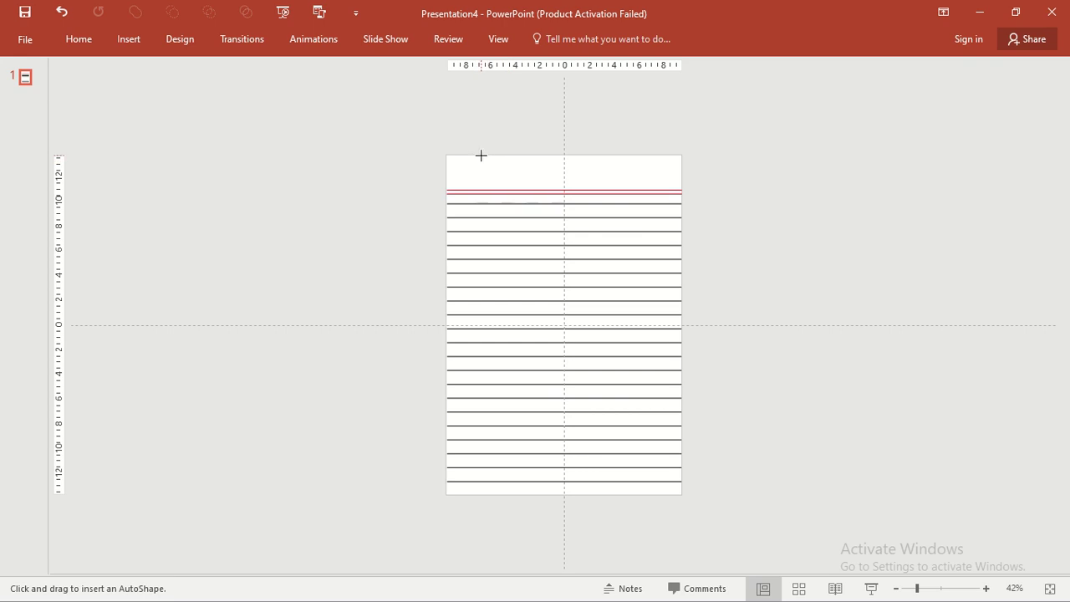
left_click_drag(483, 155, 481, 495)
Make the vertical line dark red at 1½ pt, then duplicate it.
left_click(549, 40)
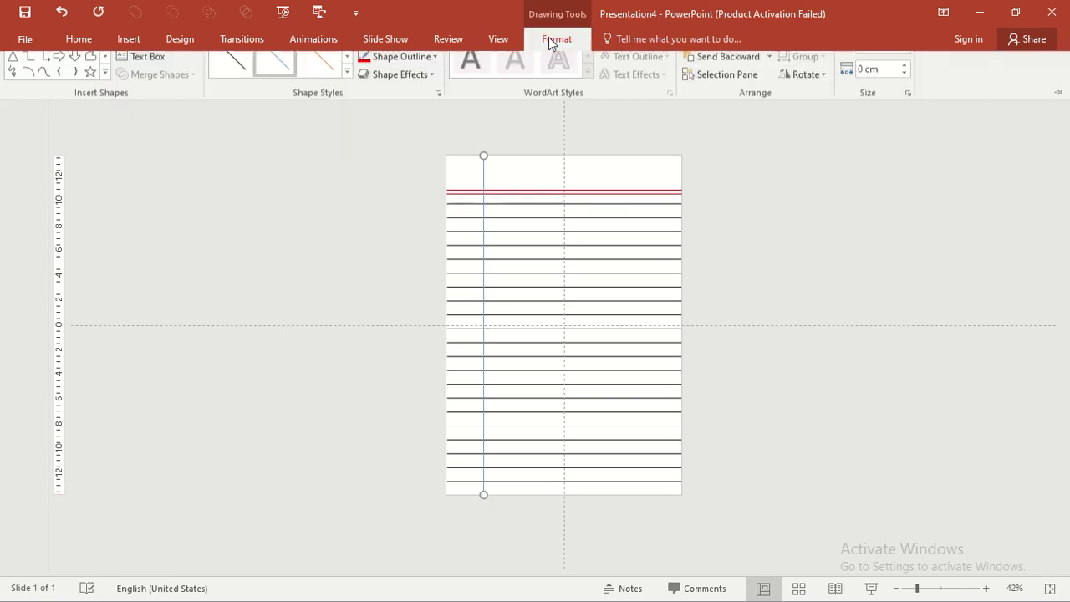
left_click(436, 81)
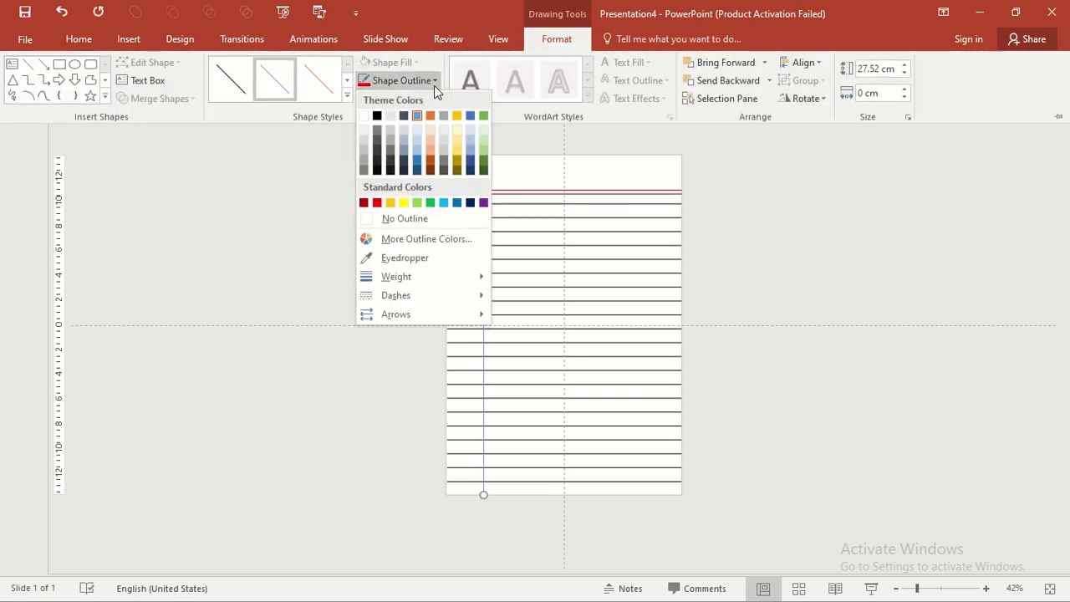
left_click(364, 202)
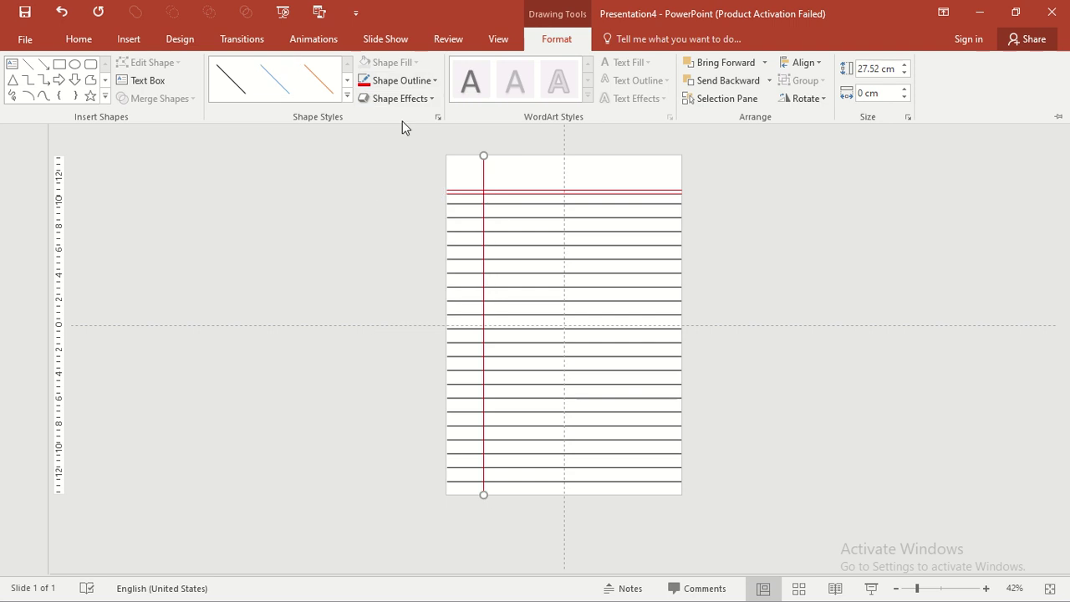
left_click(425, 82)
mouse_move(461, 281)
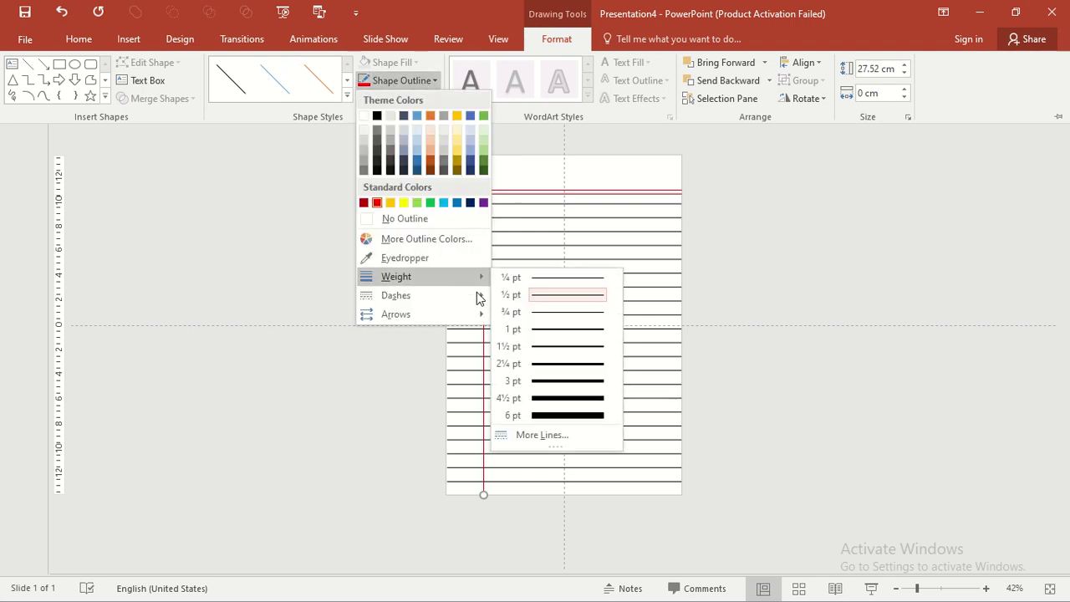
left_click(544, 346)
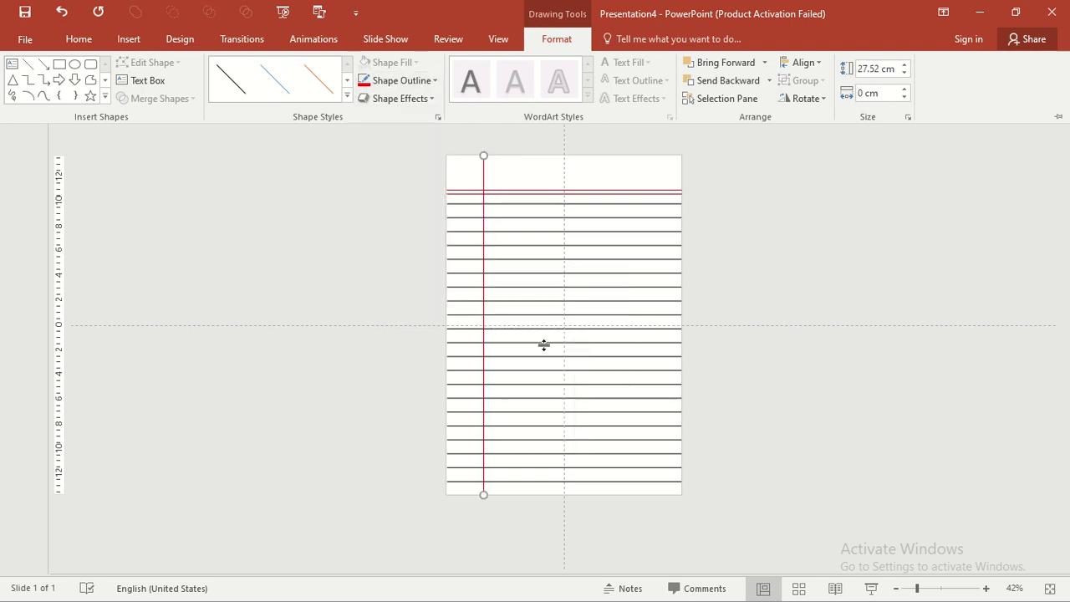
key("ctrl+d")
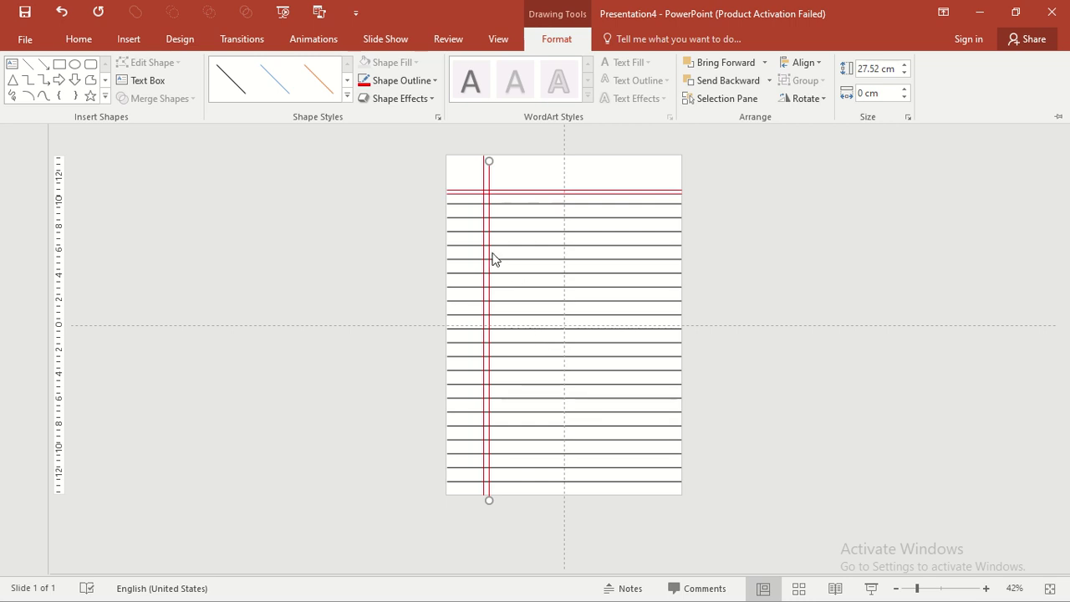
Nudge the copied line up and left to sit tightly beside the original as a double margin.
key("ctrl+F1")
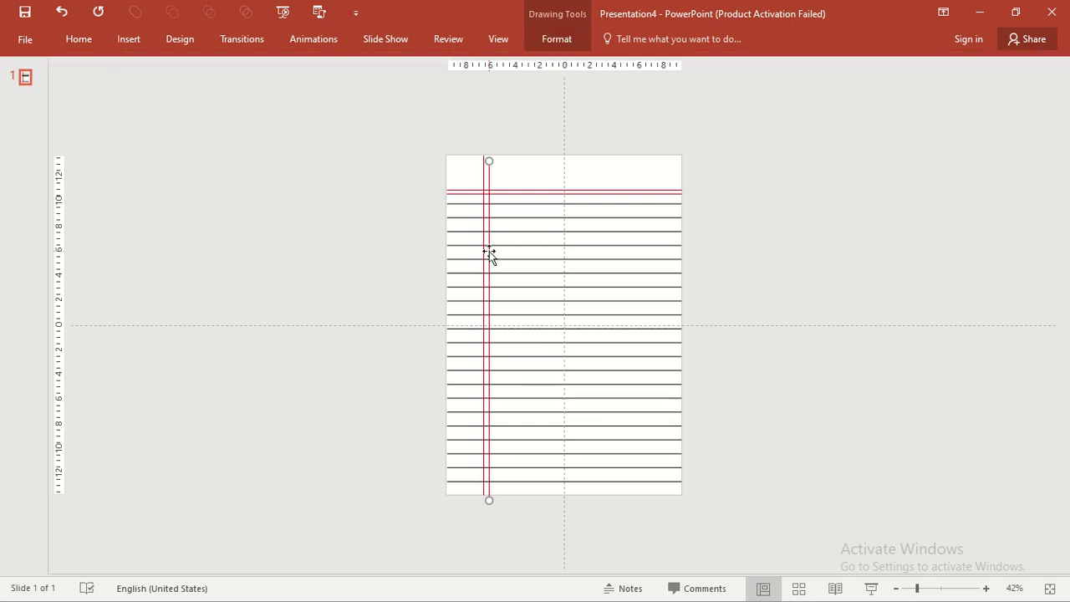
key("Up")
key("Up")
key("Left")
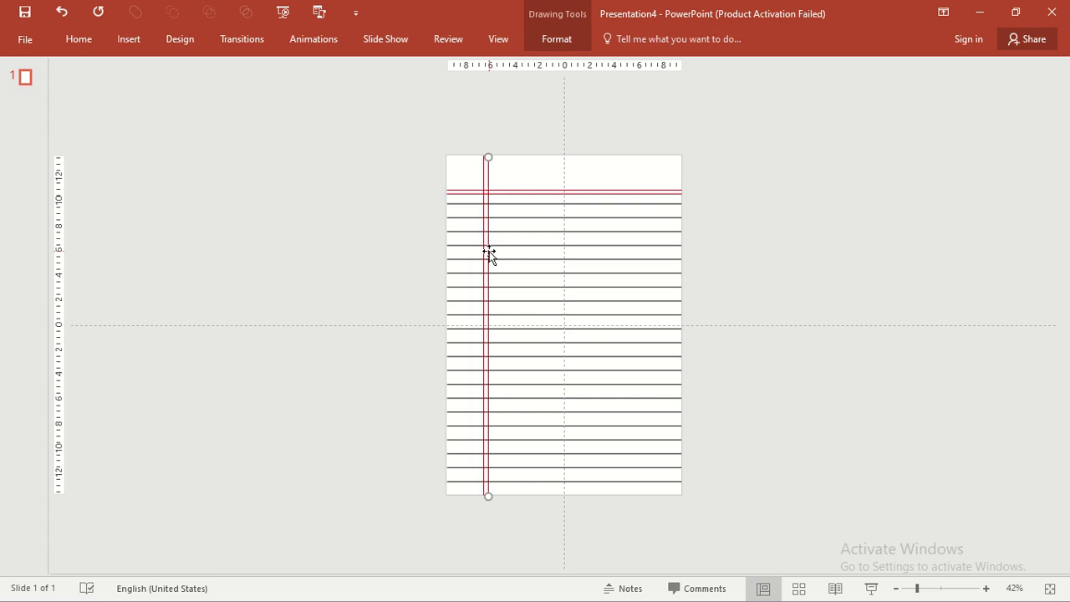
left_click(798, 232)
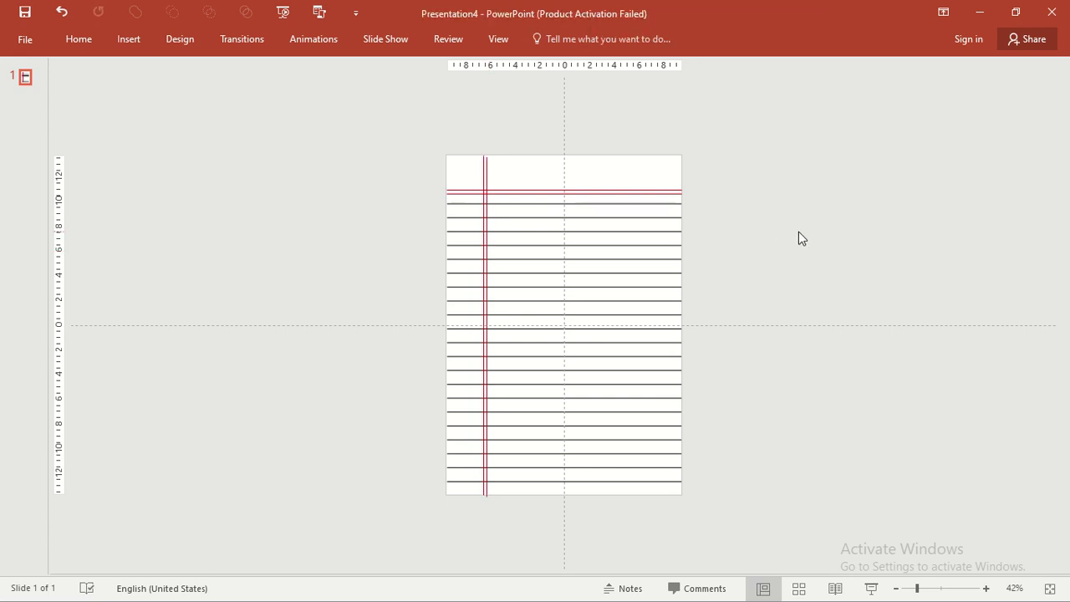
left_click(487, 489)
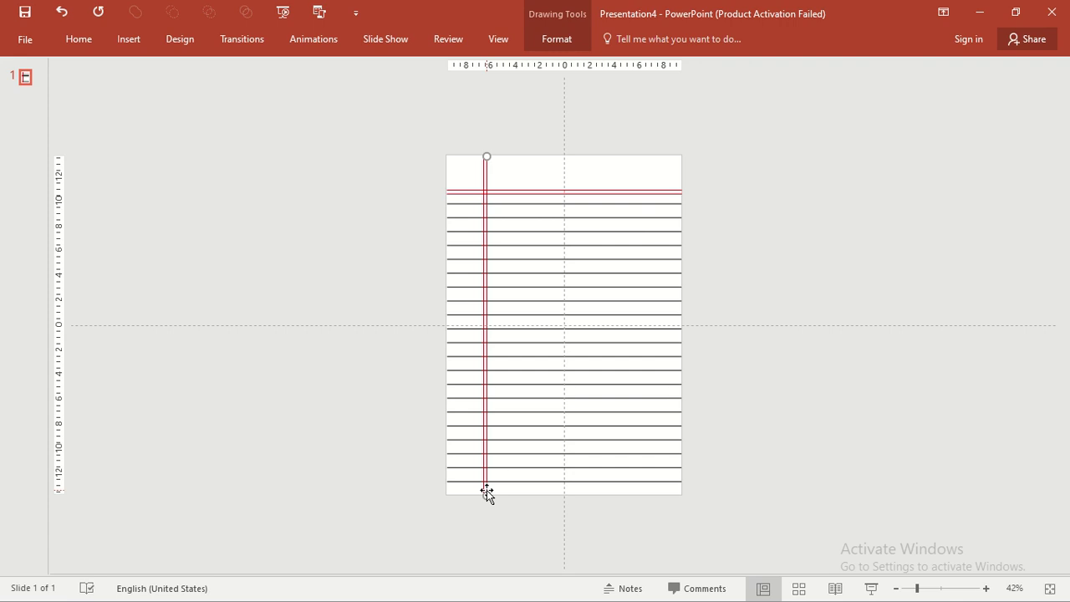
left_click(831, 379)
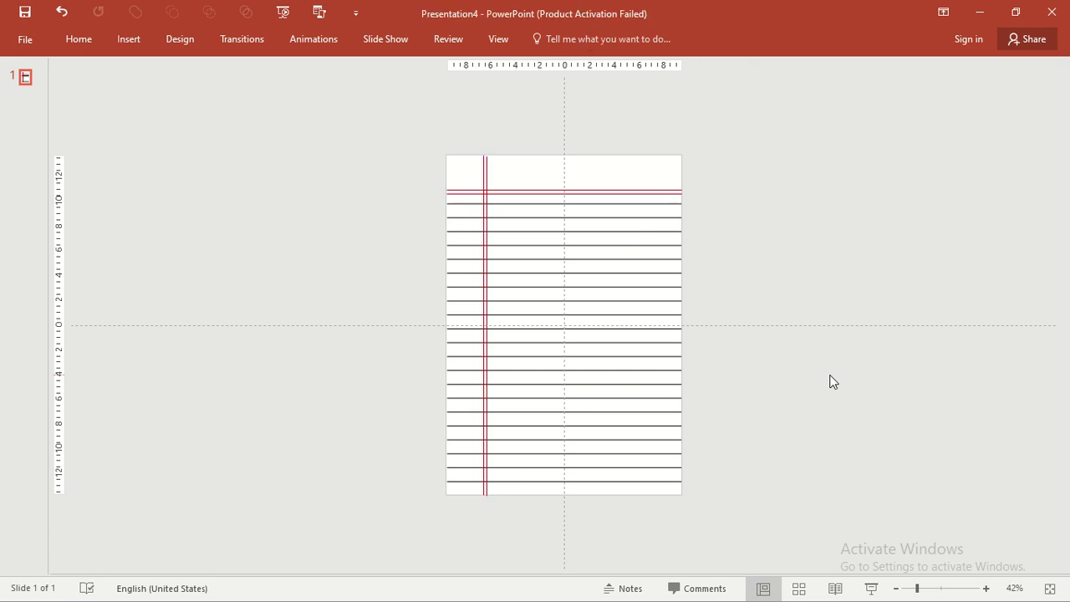
Preview the ruled page full screen, then return to editing with nothing selected.
left_click(487, 164)
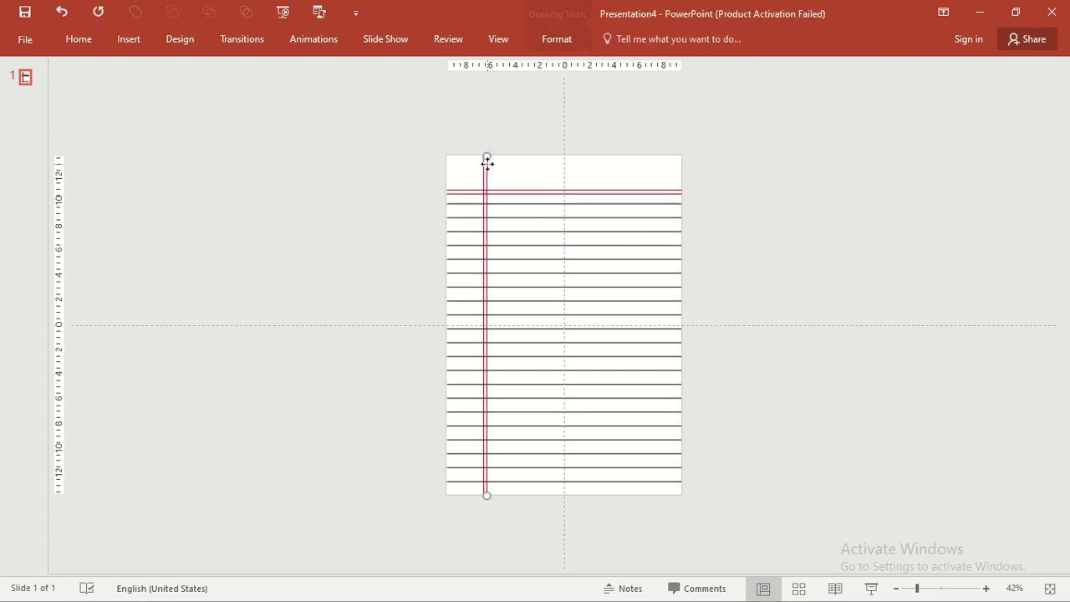
key("F5")
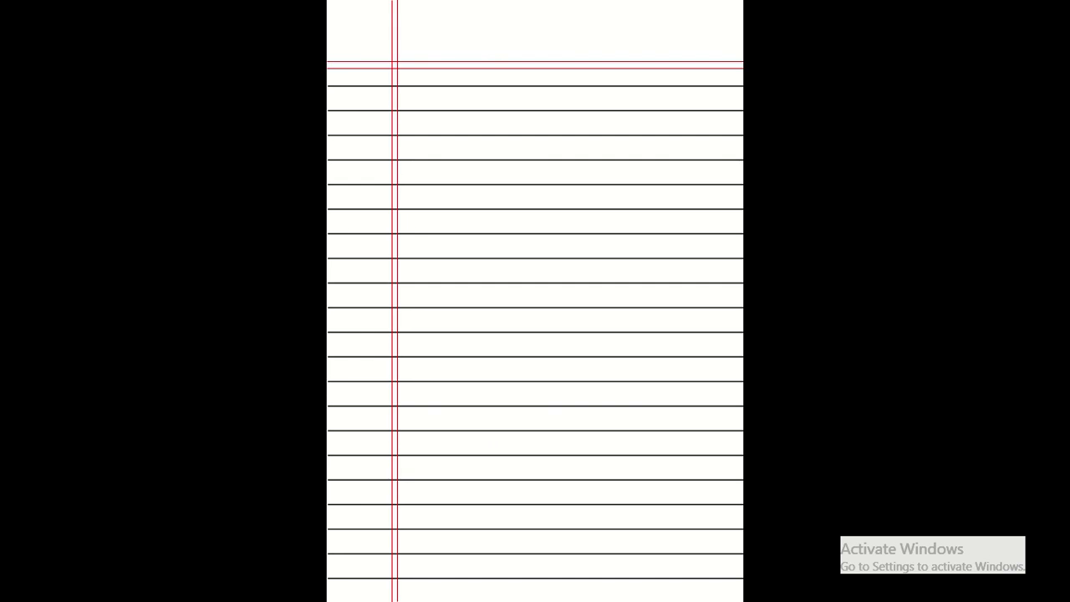
key("Escape")
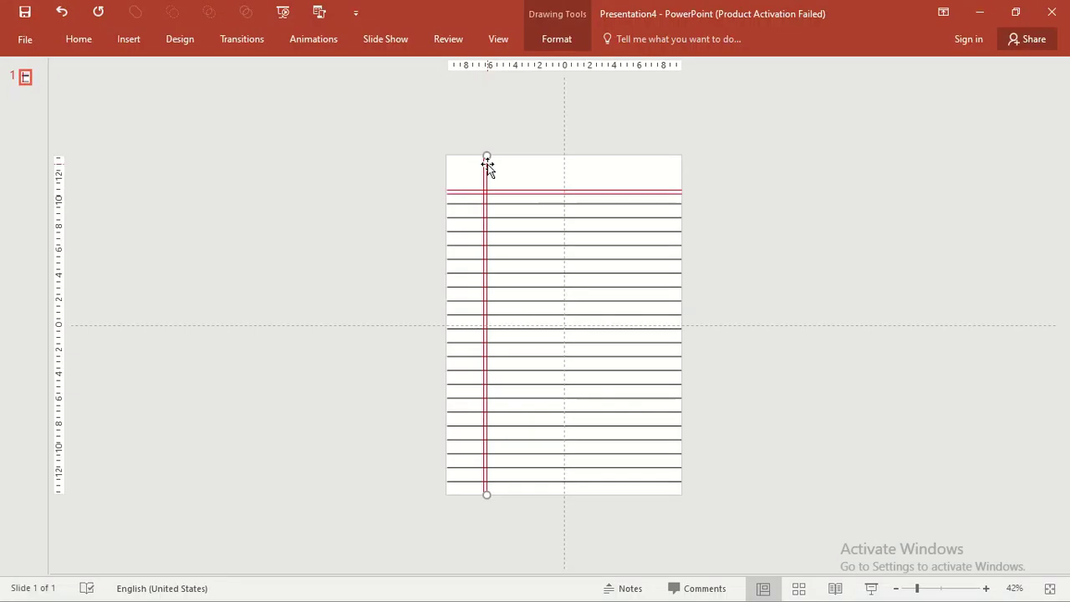
left_click(409, 146)
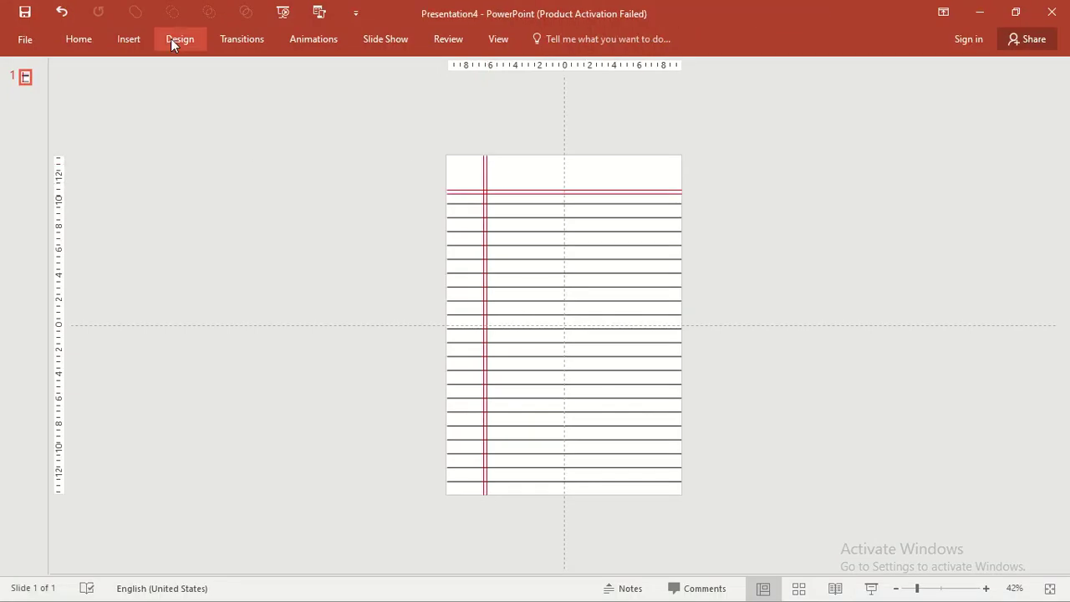
Draw a text box at the page's top-right corner, then delete it.
left_click(134, 43)
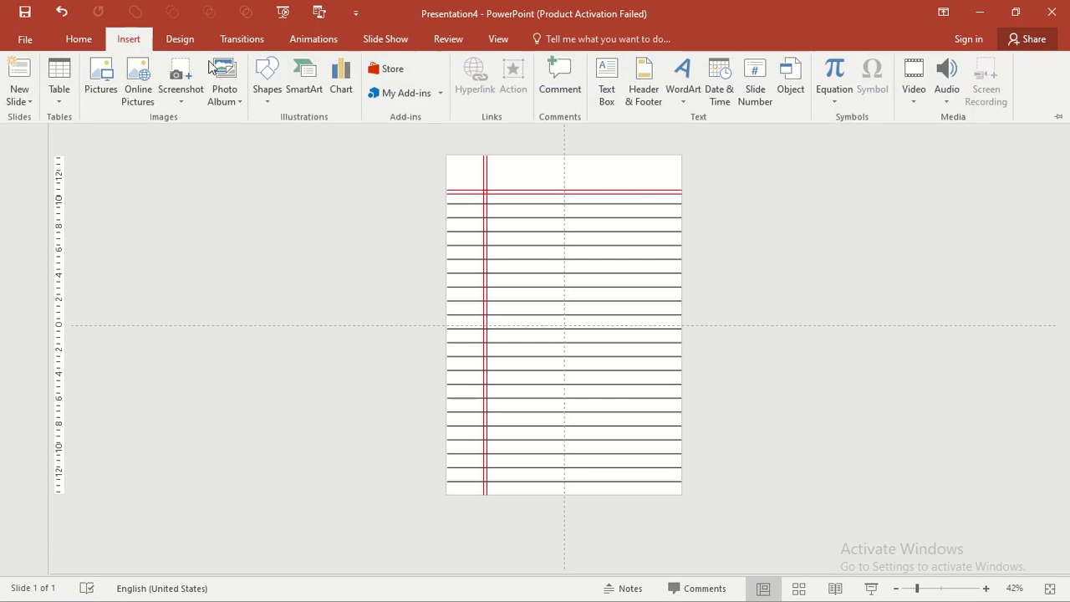
left_click(601, 99)
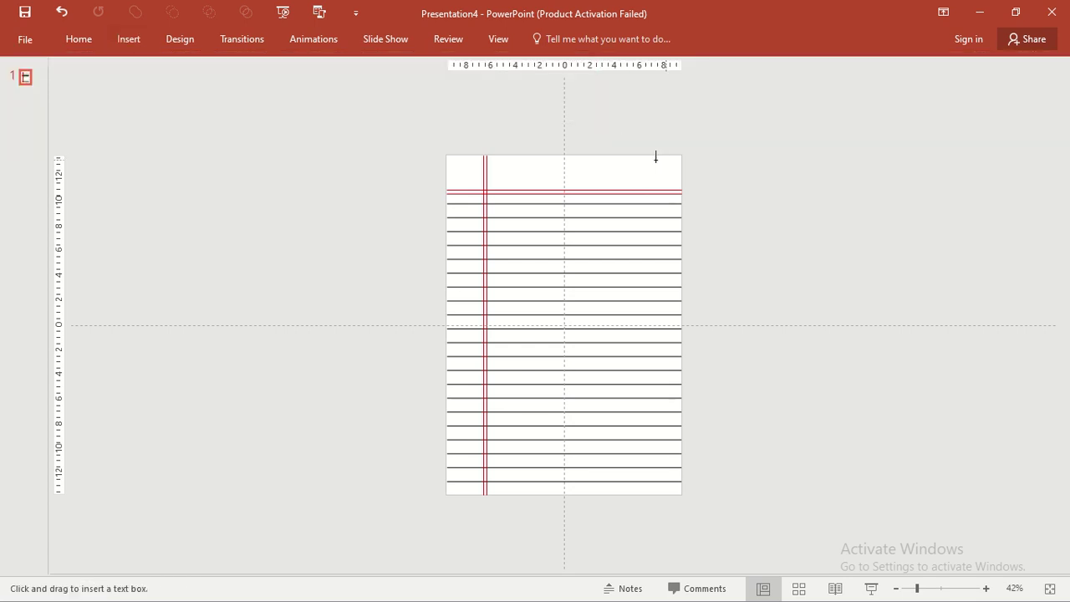
left_click_drag(592, 156, 665, 181)
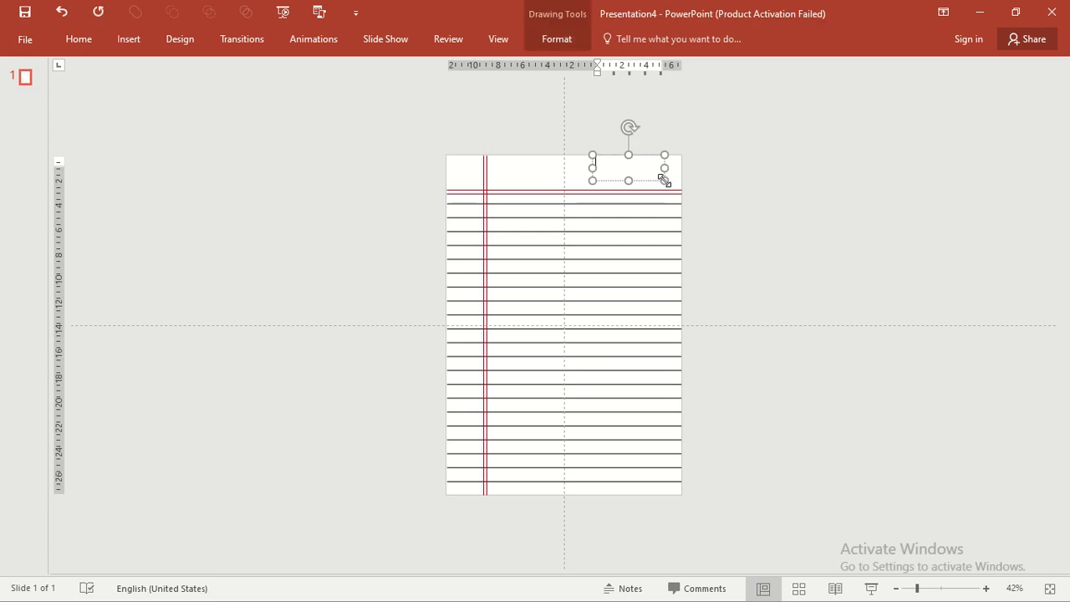
left_click(645, 157)
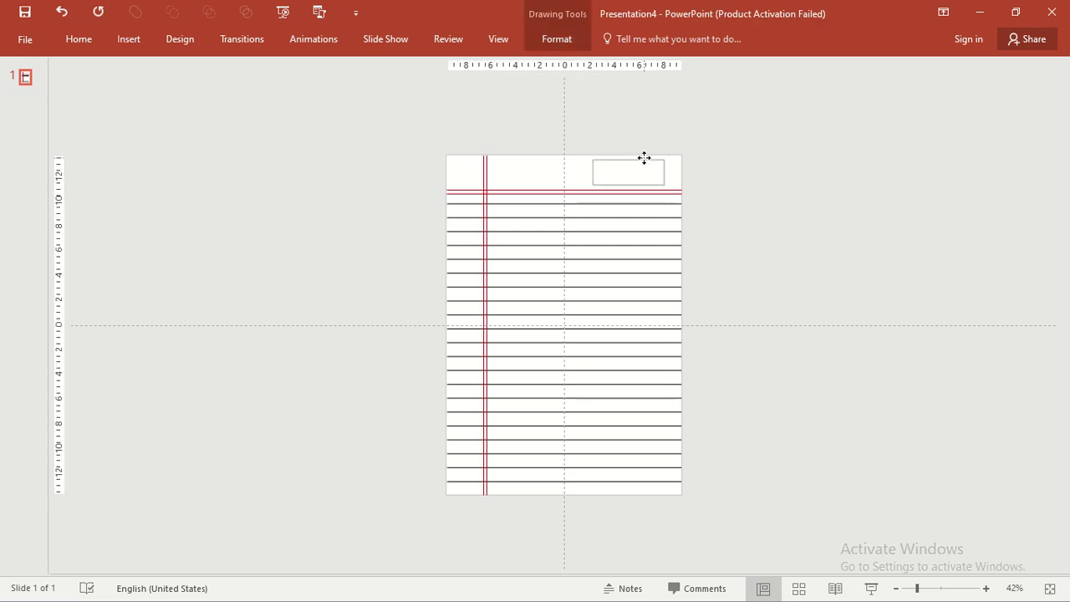
left_click(644, 158)
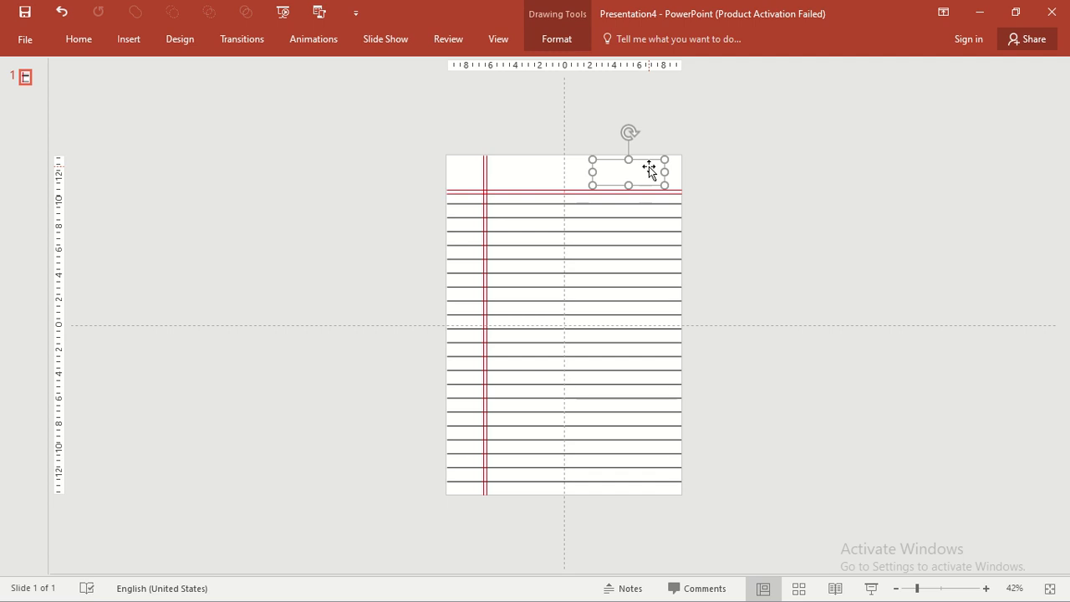
key("Delete")
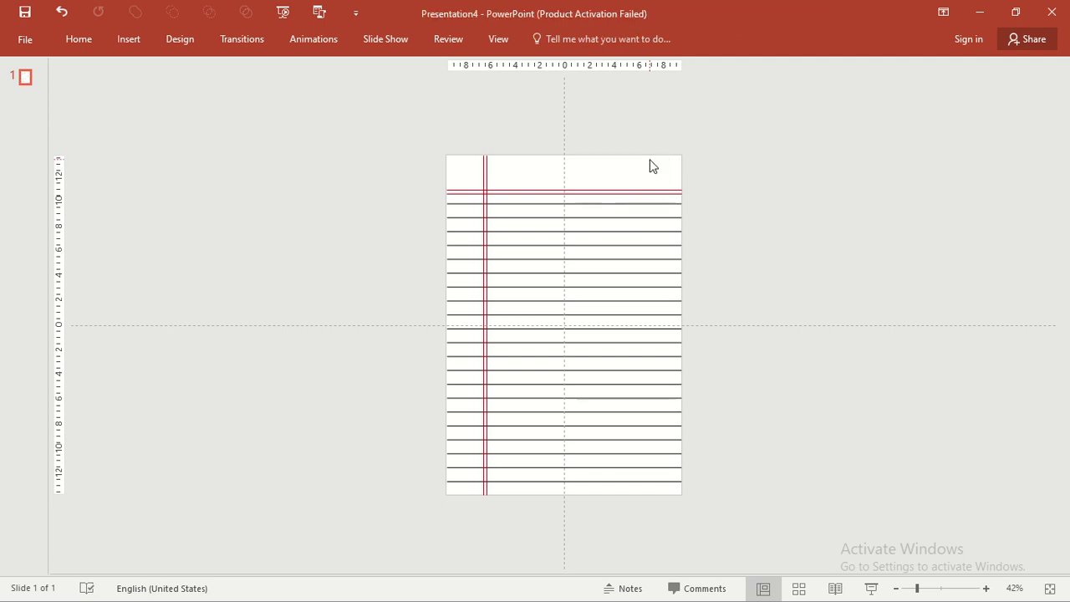
Draw a rounded rectangle at the page's top right, above the red line.
left_click(134, 43)
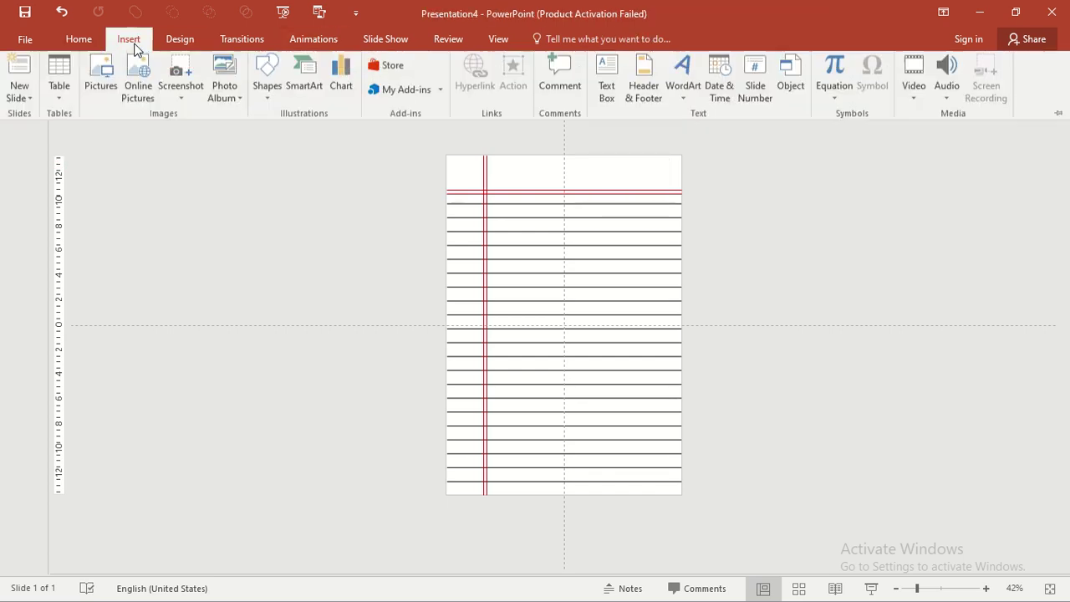
left_click(270, 97)
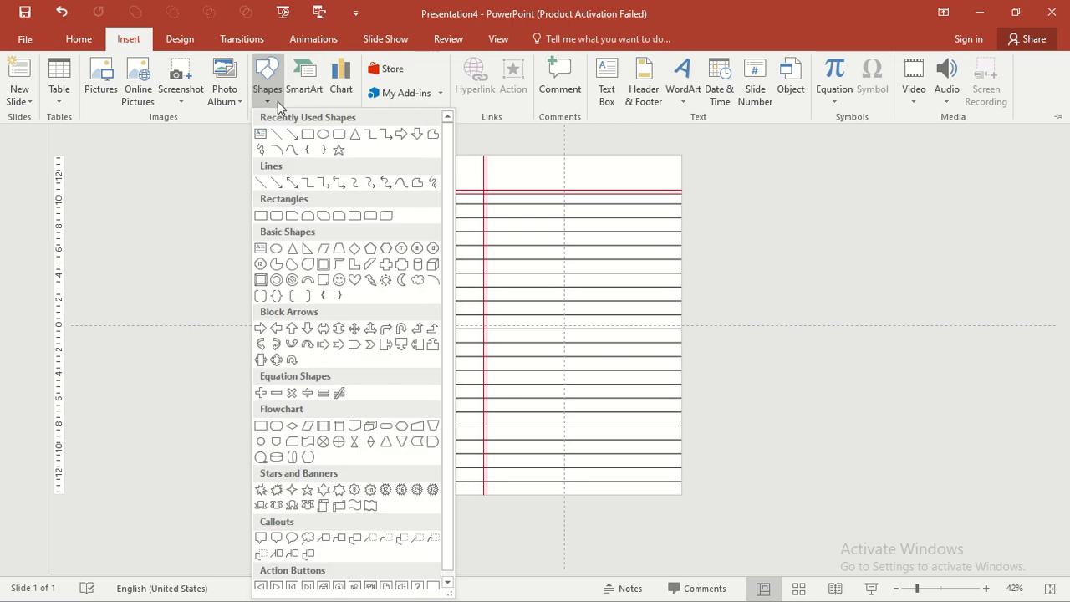
left_click(339, 135)
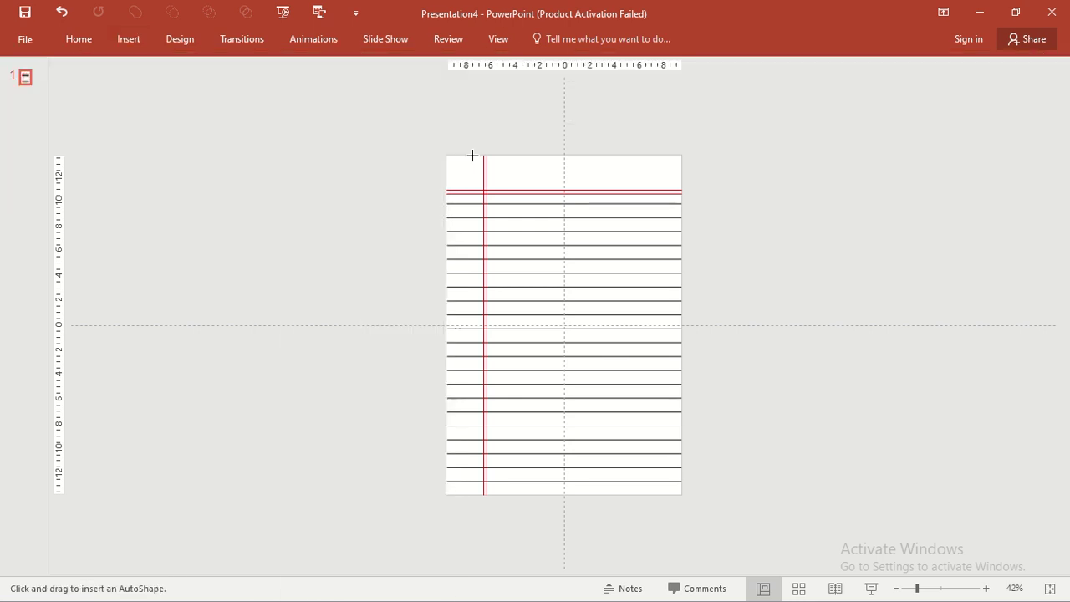
left_click_drag(585, 163, 670, 184)
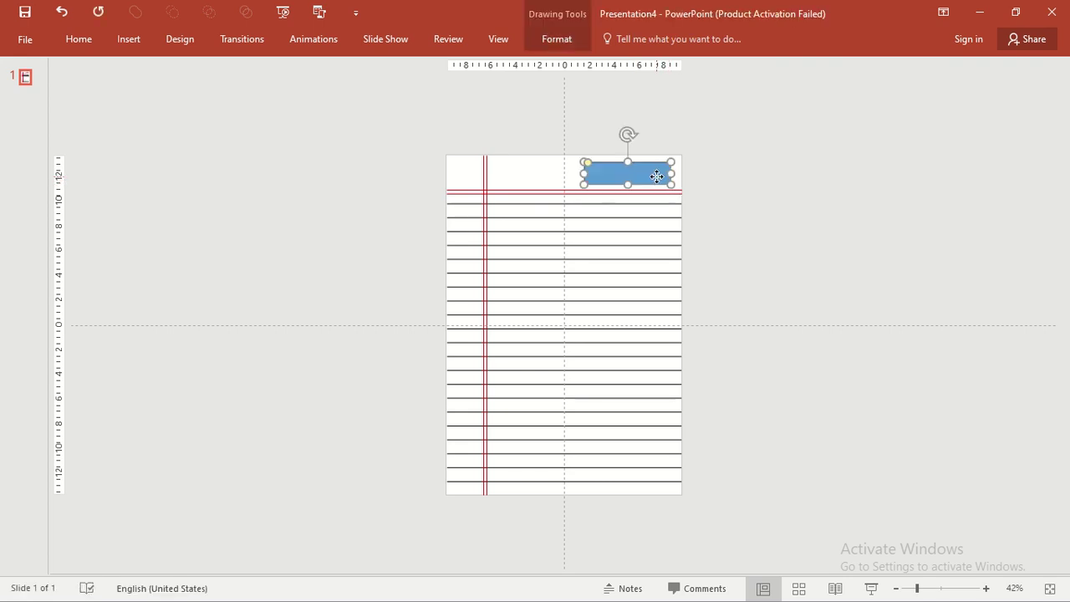
Type 'Date: _____' and 'Page :_________' on two lines inside the rounded rectangle.
right_click(657, 179)
left_click(694, 268)
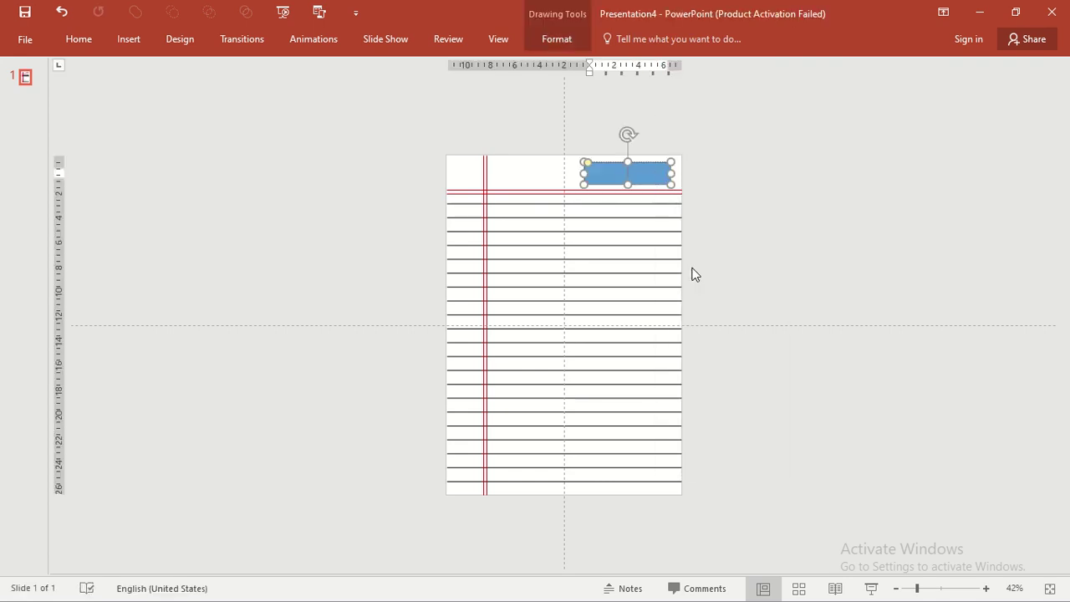
type("Date")
type(":")
type(" __________")
key("Return")
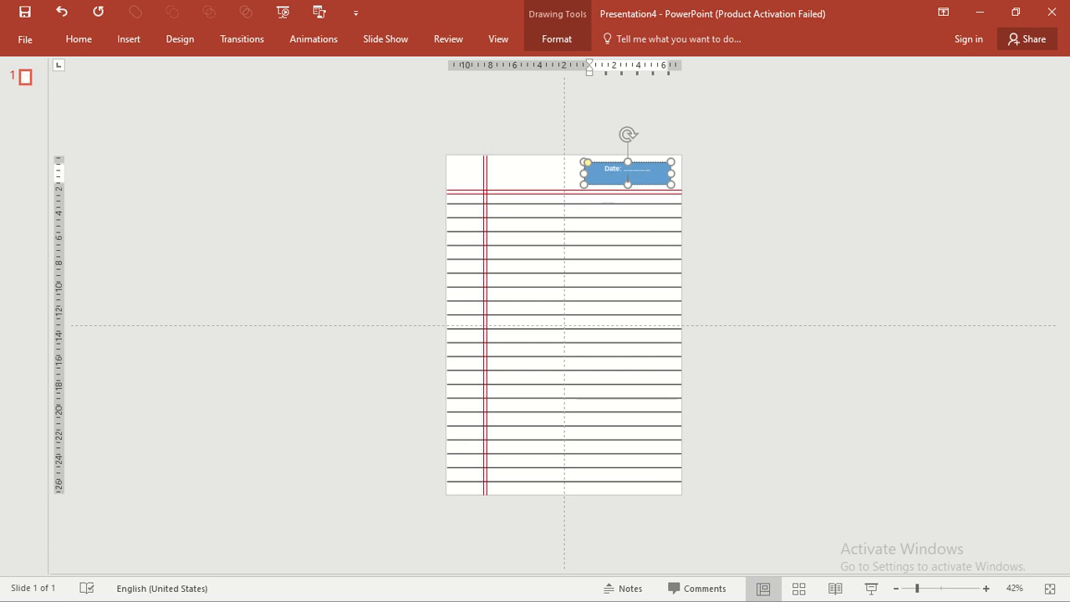
type("Pa")
type("ge :___")
type("______")
Left-align all the Date and Page text in the box.
key("ctrl+a")
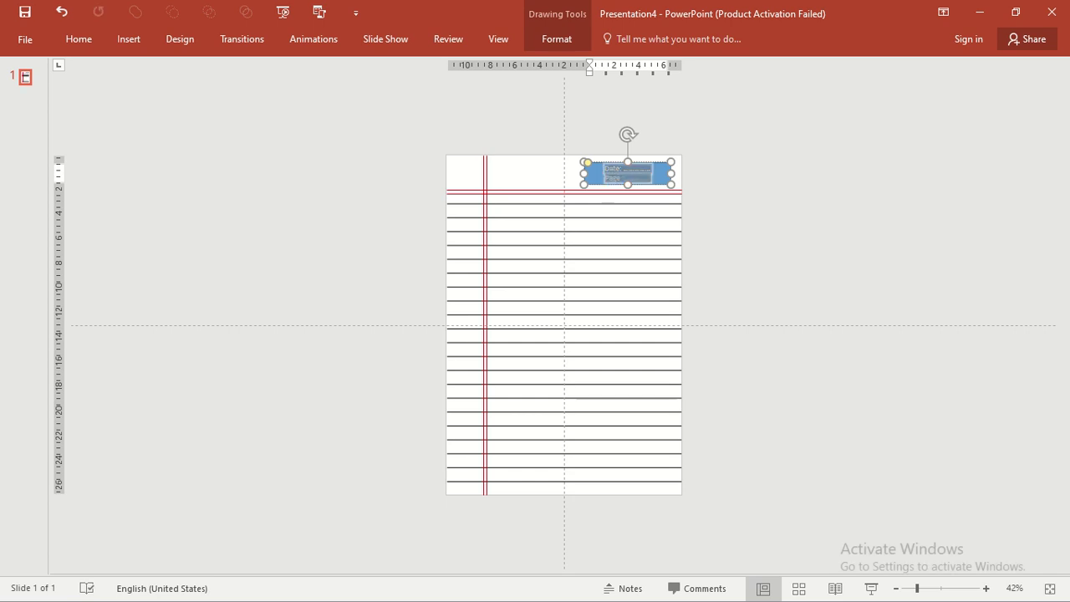
left_click(78, 40)
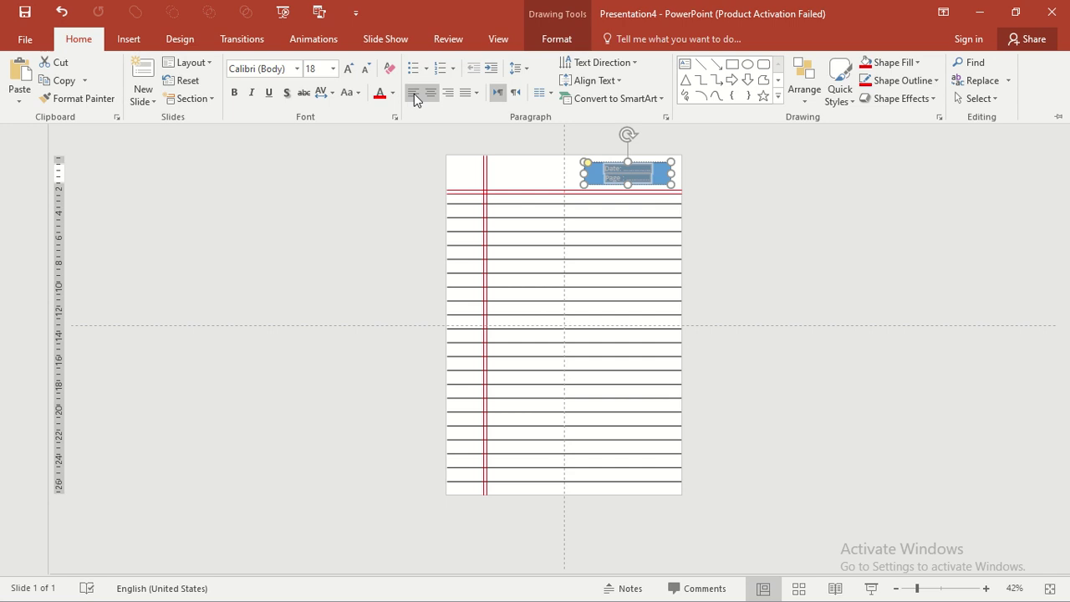
left_click(413, 93)
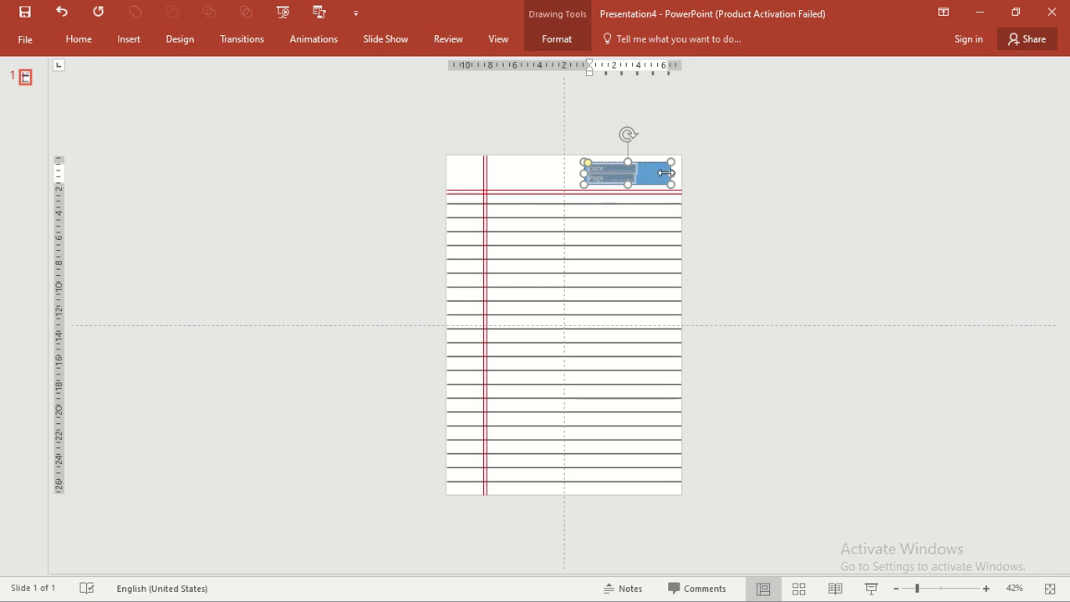
Set the box to No Fill and make its Date and Page text red.
left_click(558, 40)
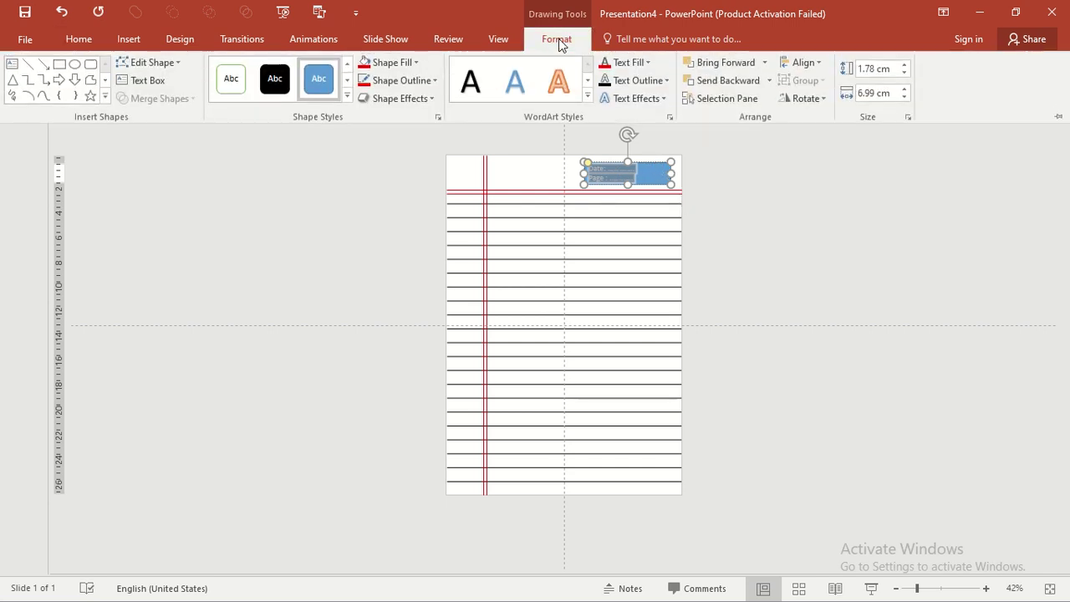
left_click(410, 63)
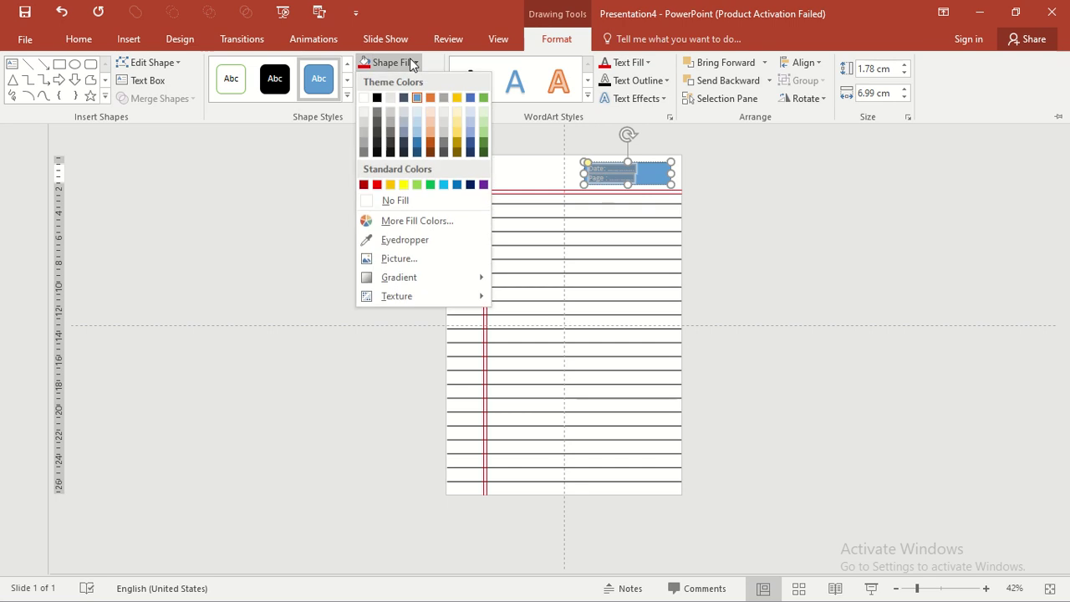
left_click(386, 200)
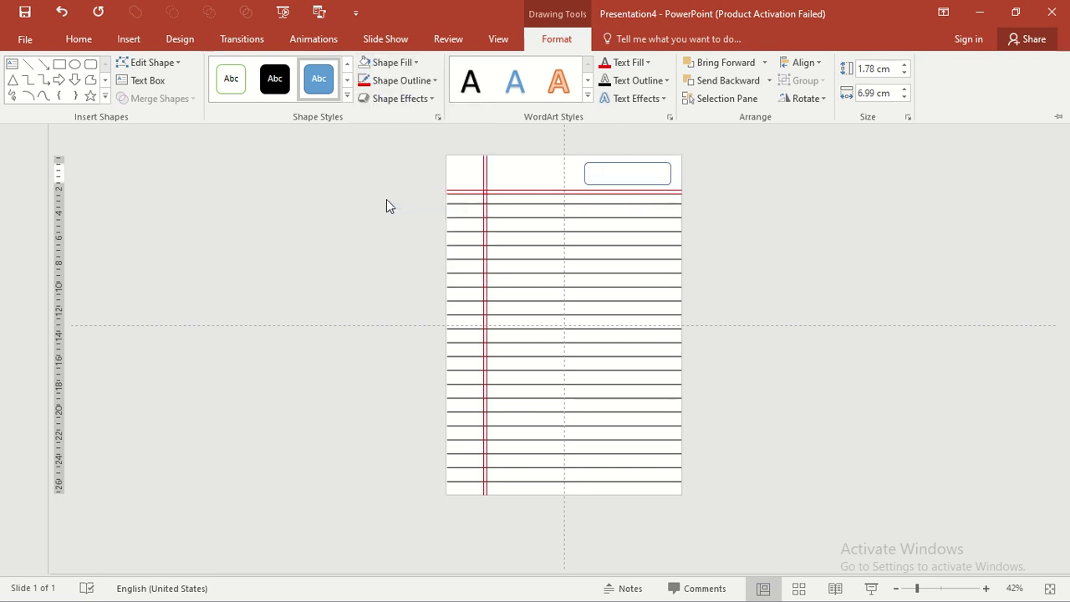
left_click(646, 63)
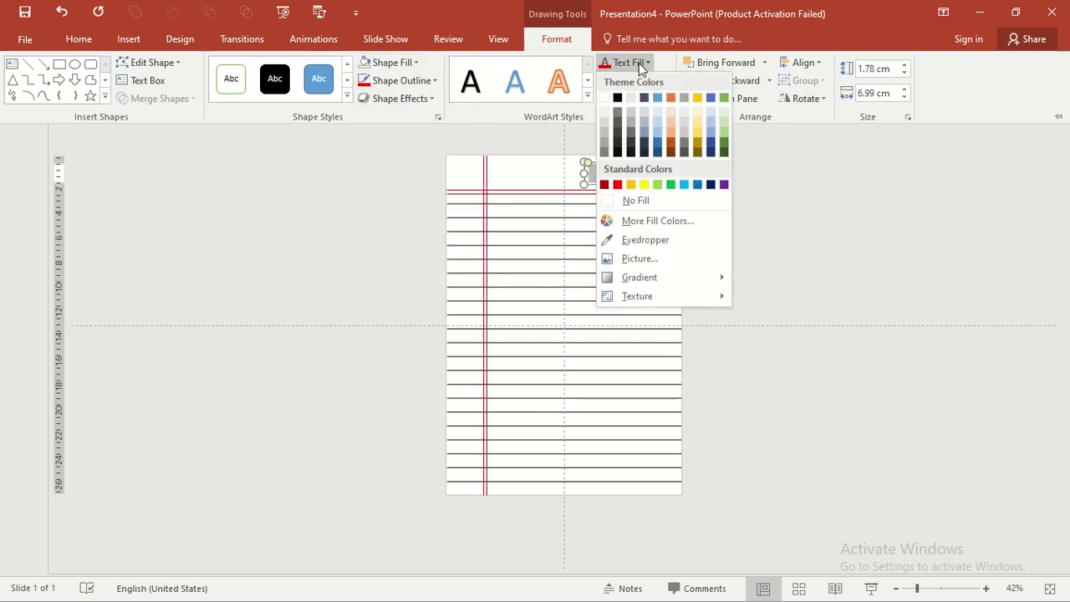
left_click(617, 184)
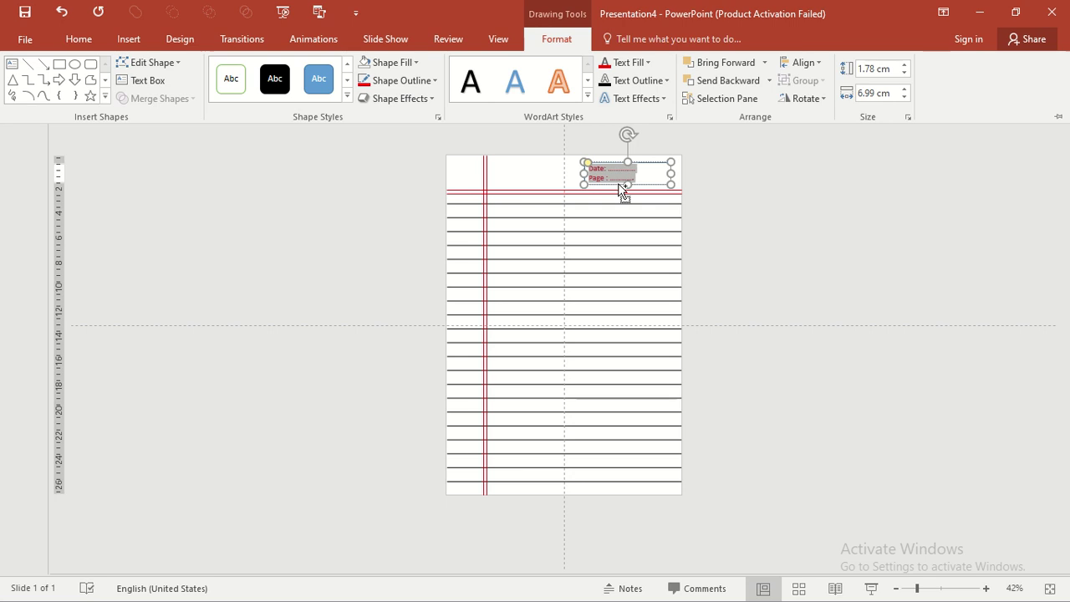
Give the Date/Page box a red outline.
key("ctrl+F1")
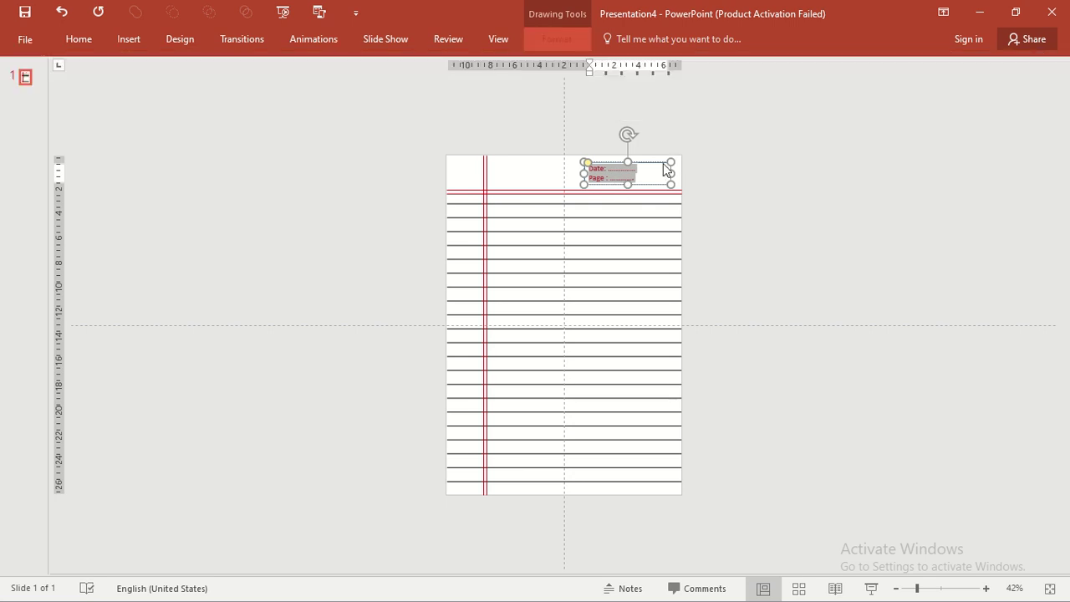
left_click(669, 171)
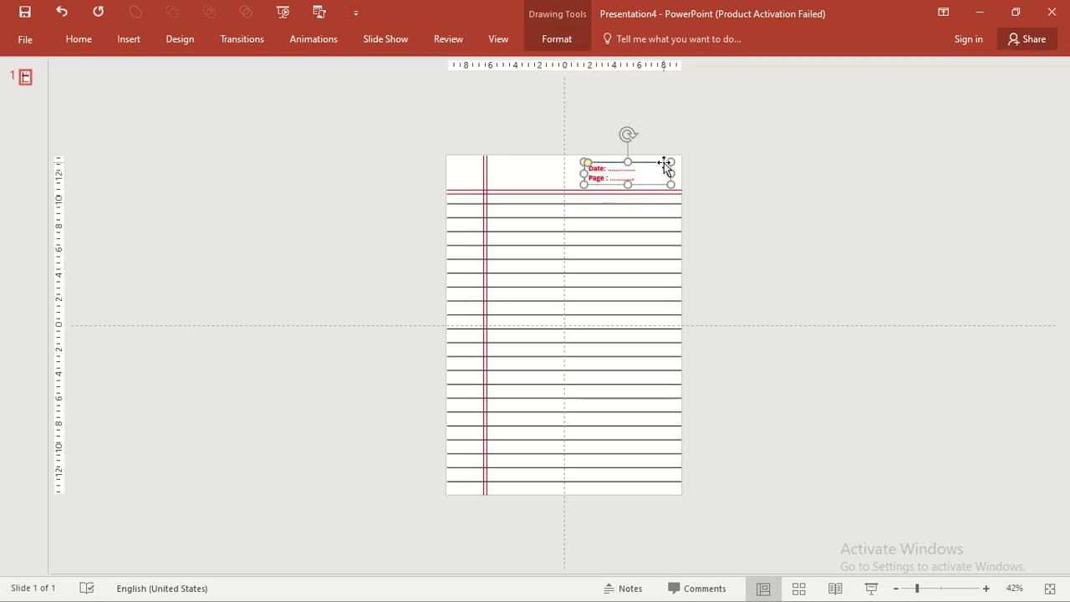
left_click(555, 48)
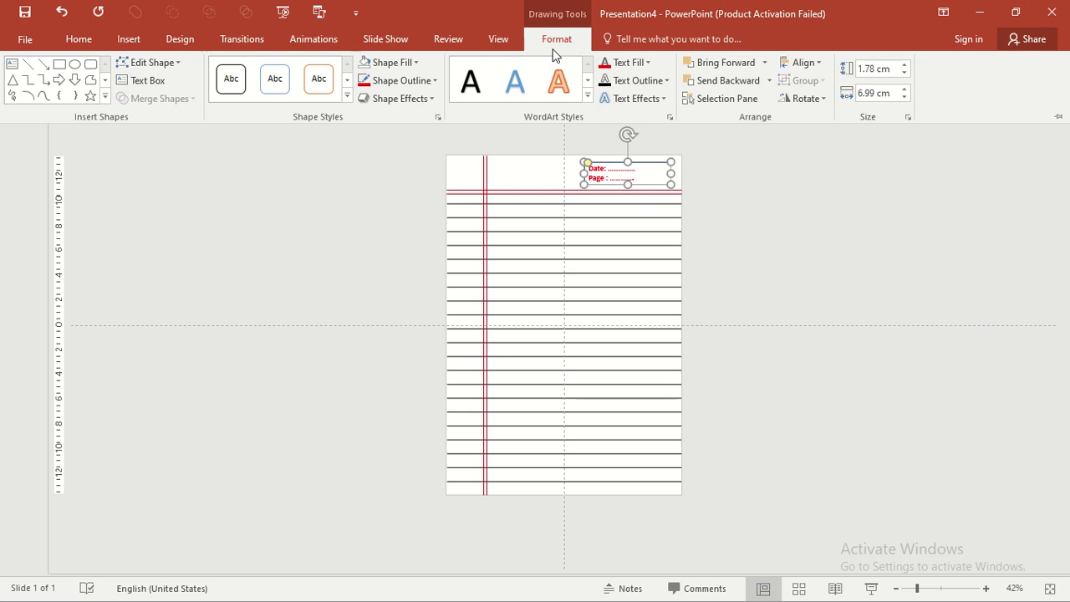
left_click(400, 80)
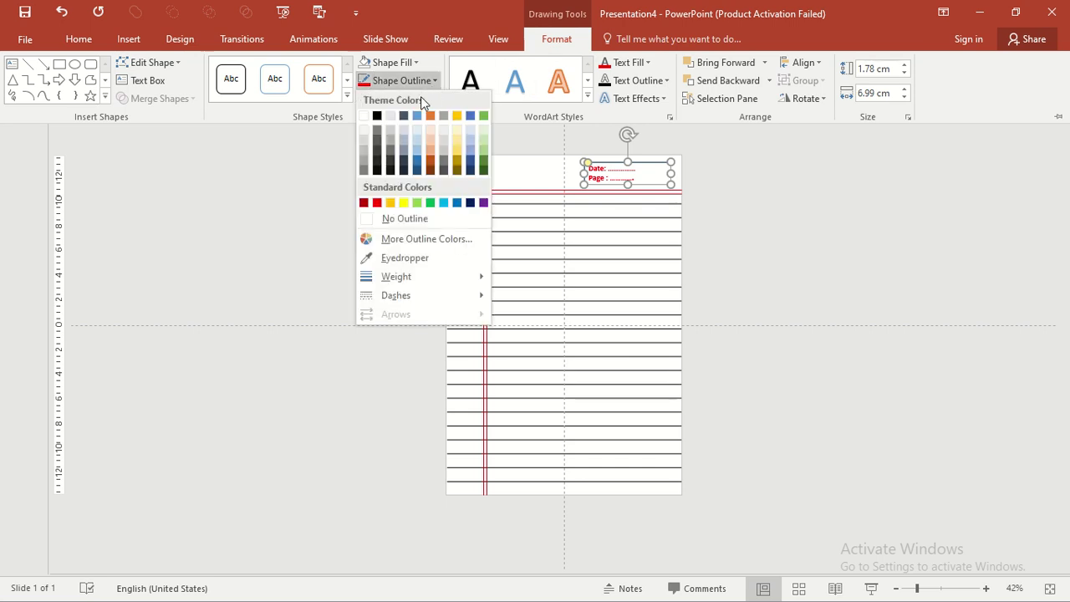
left_click(377, 203)
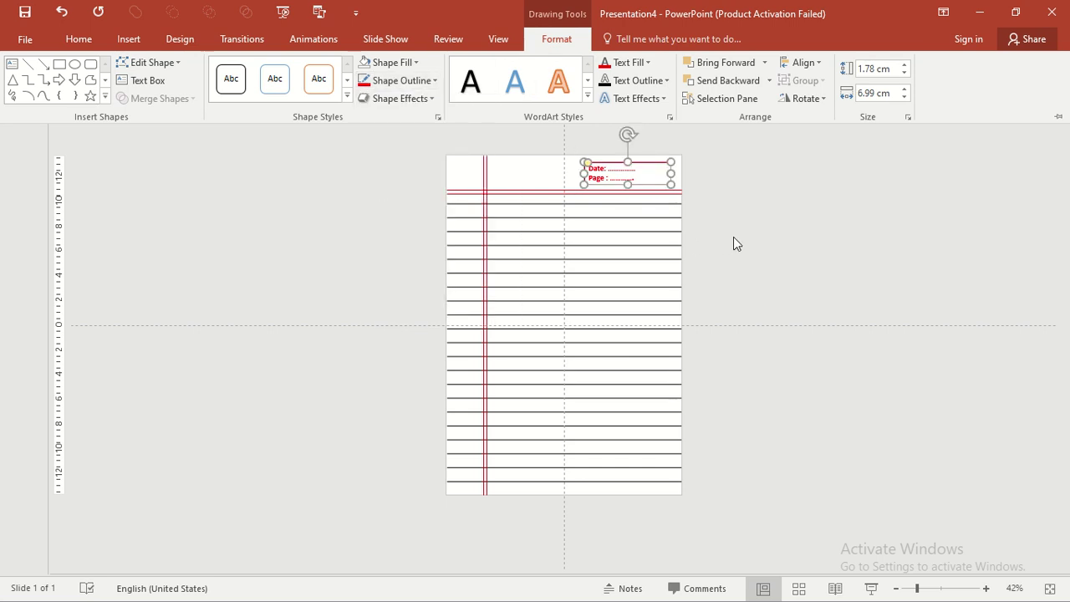
key("ctrl+F1")
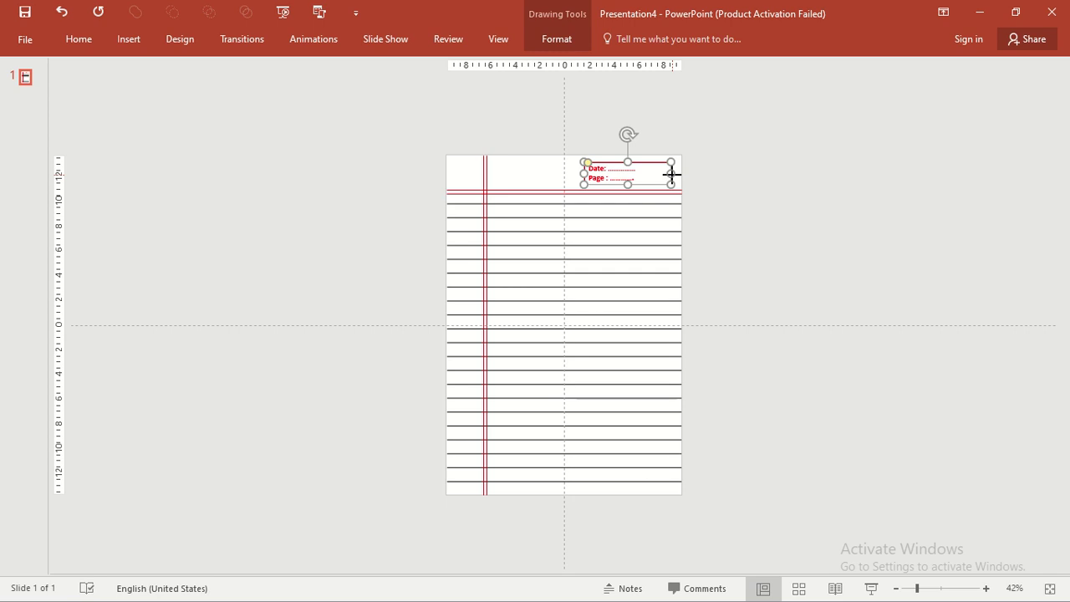
Narrow the Date/Page box and move it into the page's top-right corner.
left_click_drag(671, 173, 647, 174)
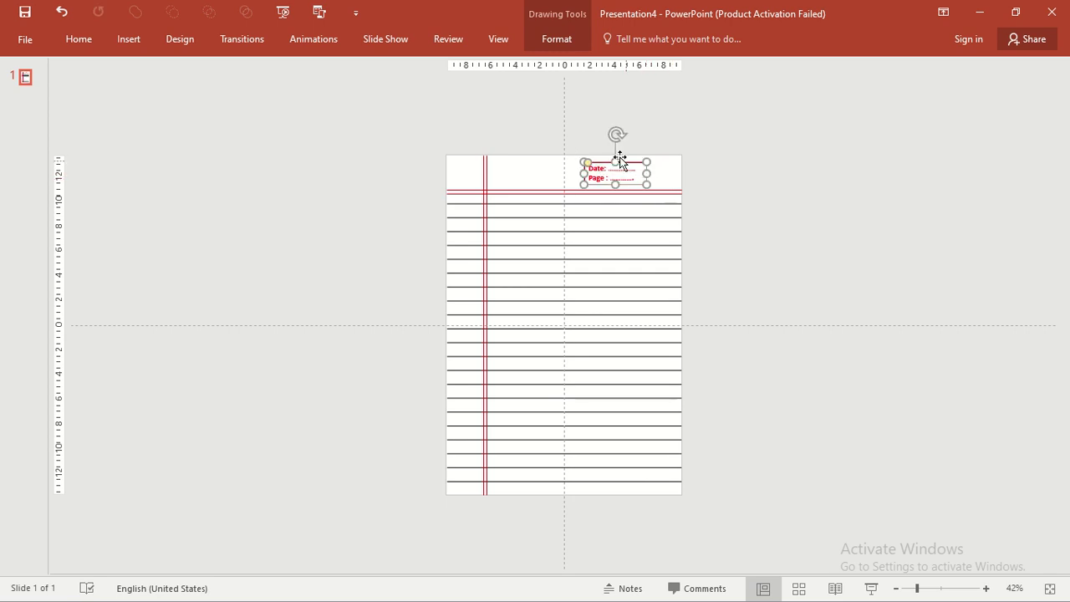
mouse_move(619, 159)
left_mouse_down()
mouse_move(649, 161)
mouse_move(620, 166)
left_mouse_up()
left_click(779, 213)
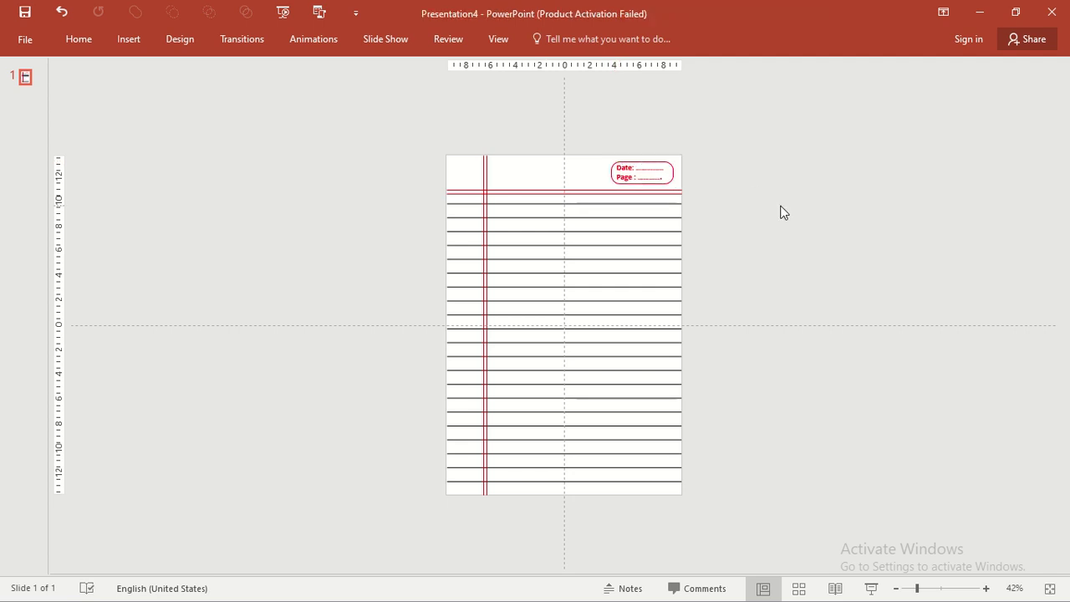
Start the slide show with F5 to view the finished notebook page.
key("F5")
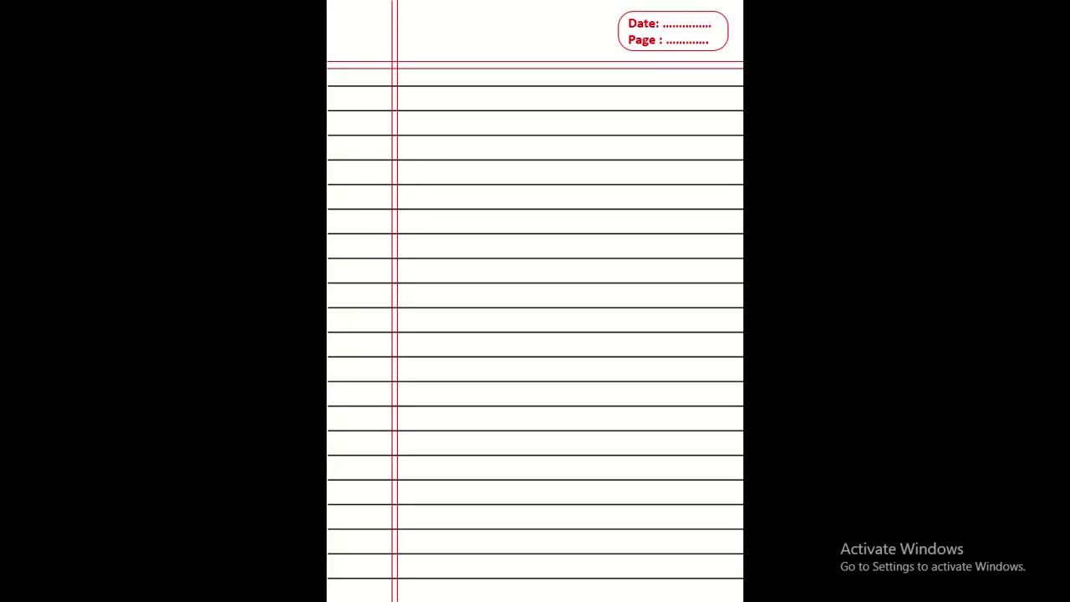